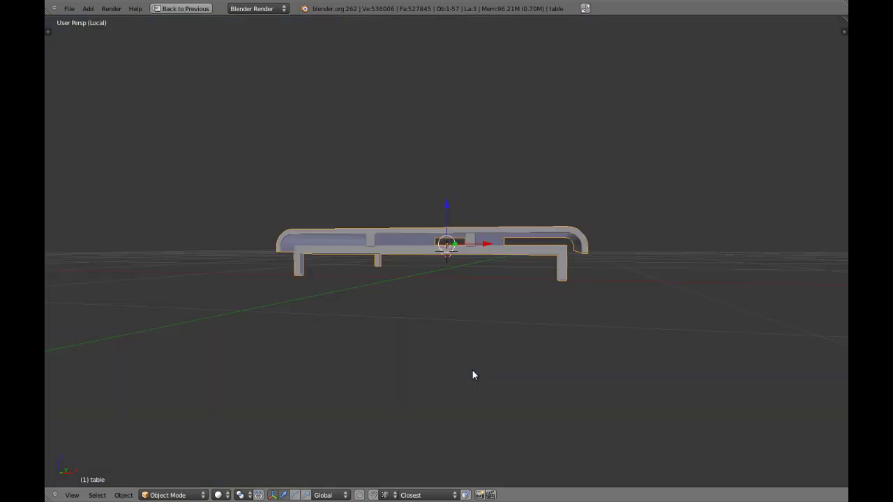
Orbit the finished table and view it front-on in orthographic wireframe
mouse_move(471, 216)
middle_down()
mouse_move(427, 261)
mouse_move(449, 298)
mouse_move(470, 263)
mouse_move(505, 255)
mouse_move(409, 263)
mouse_move(486, 259)
mouse_move(461, 239)
middle_up()
key(a)
right_click(461, 238)
key(KP_1)
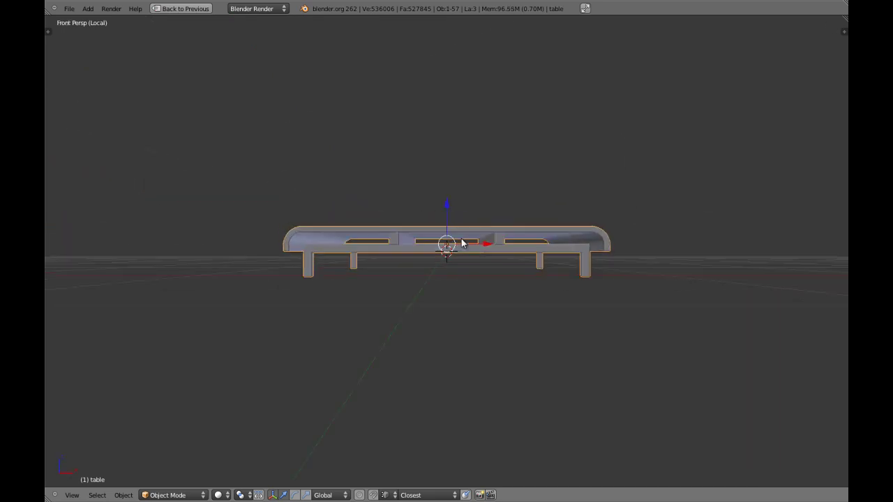
key(KP_5)
key(z)
key(z)
scroll(452, 240, up, 2)
scroll(446, 243, down, 3)
mouse_move(446, 243)
middle_down()
mouse_move(454, 186)
mouse_move(492, 214)
mouse_move(449, 225)
mouse_move(419, 263)
mouse_move(527, 204)
mouse_move(548, 209)
mouse_move(632, 186)
mouse_move(523, 267)
mouse_move(425, 273)
mouse_move(402, 253)
mouse_move(421, 293)
mouse_move(478, 247)
mouse_move(394, 265)
mouse_move(490, 268)
mouse_move(470, 270)
middle_up()
Review the table again in front orthographic view, tilted slightly, then back in perspective
key(a)
key(KP_5)
key(a)
key(a)
key(KP_1)
key(KP_5)
scroll(449, 247, up, 5)
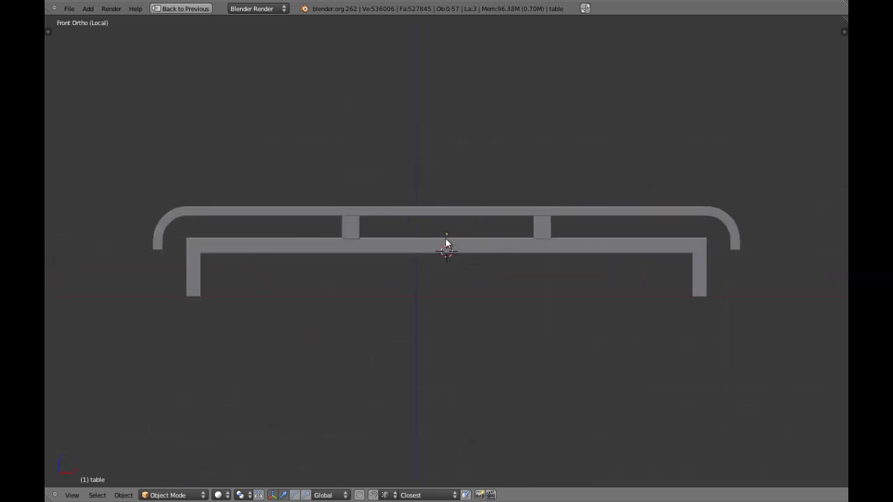
key(KP_8)
key(KP_4)
key(a)
key(KP_5)
scroll(464, 245, down, 6)
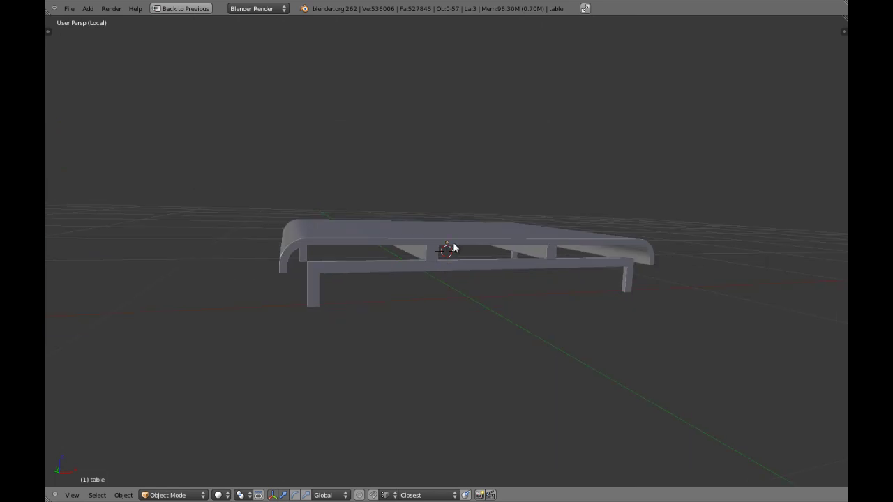
scroll(517, 180, up, 1)
key(a)
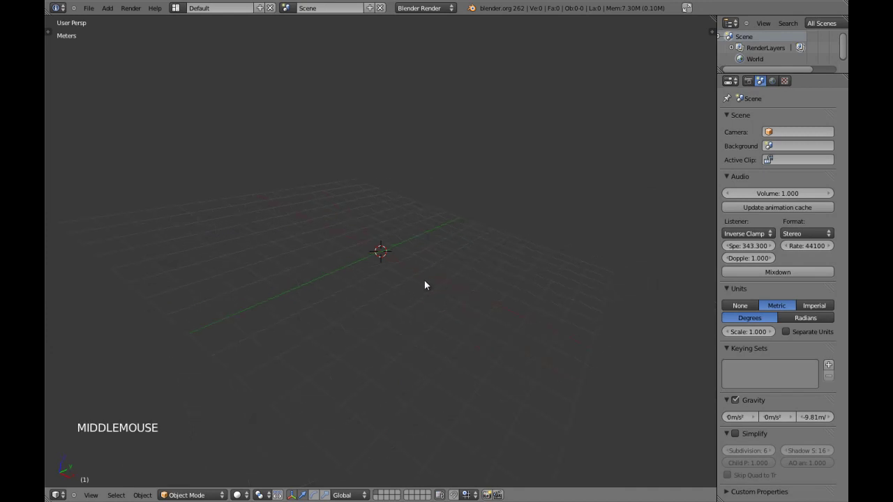
Switch to a maximized top orthographic view
key(KP_7)
key(KP_5)
key(shift+space)
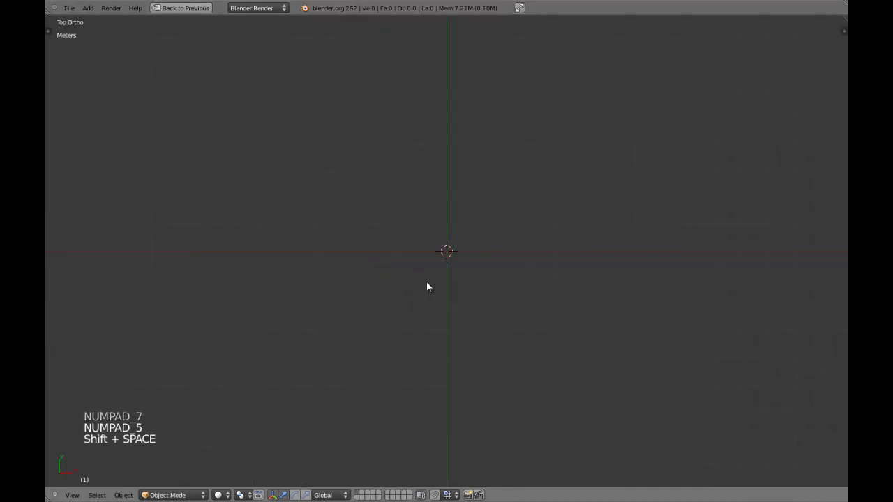
Save the scene as table.blend
key(ctrl+shift+s)
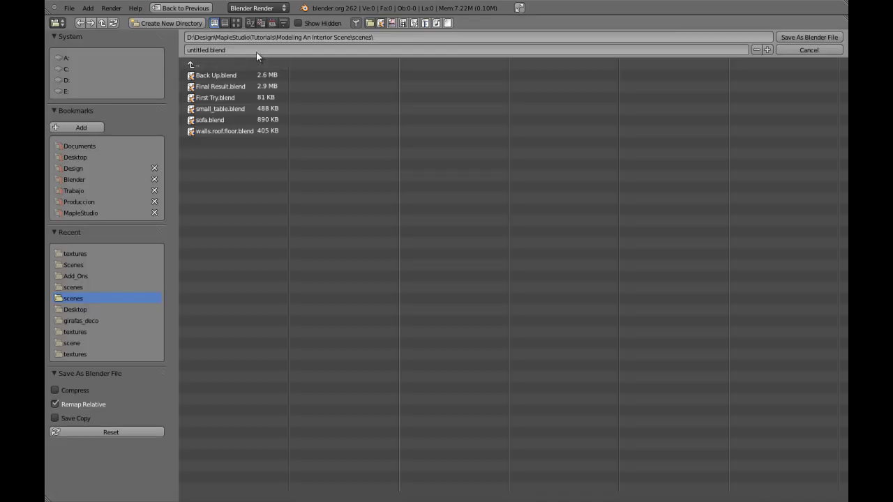
click(255, 50)
key(Return)
click(814, 36)
Add a cube mesh at the origin and view it from the front
key(shift+a)
mouse_move(487, 224)
click(518, 232)
key(KP_1)
Inspect the new cube from several angles, ending in front orthographic view
scroll(473, 290, up, 7)
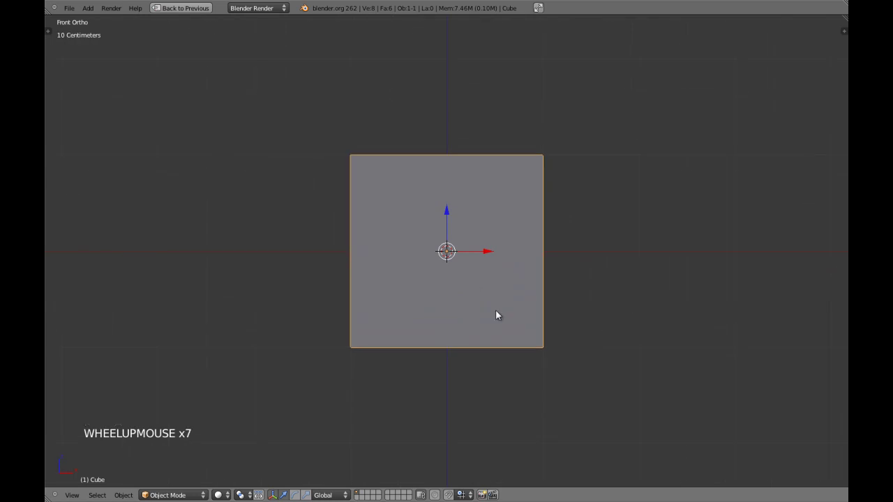
key(z)
scroll(579, 363, up, 3)
scroll(579, 363, down, 4)
key(z)
scroll(542, 285, down, 3)
middle_drag(542, 285, 472, 279)
key(KP_5)
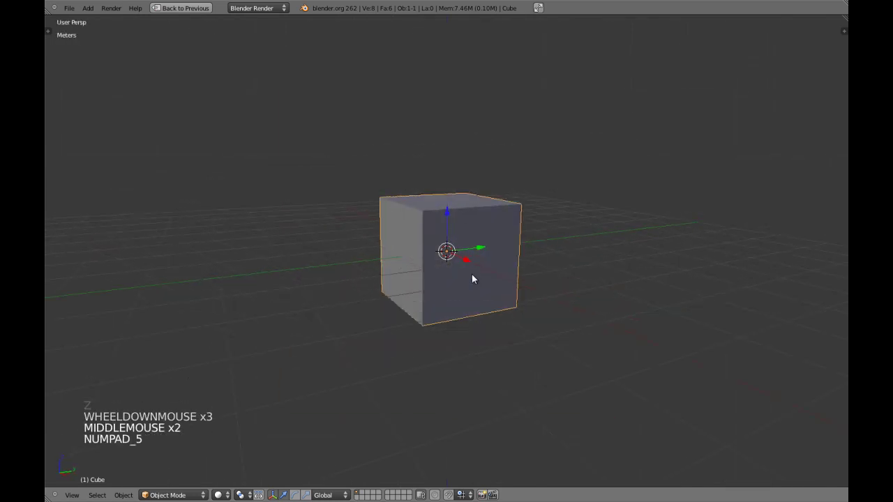
middle_drag(400, 265, 422, 313)
key(z)
key(z)
key(KP_1)
key(KP_5)
scroll(442, 301, up, 3)
key(z)
scroll(497, 310, up, 5)
scroll(497, 310, down, 6)
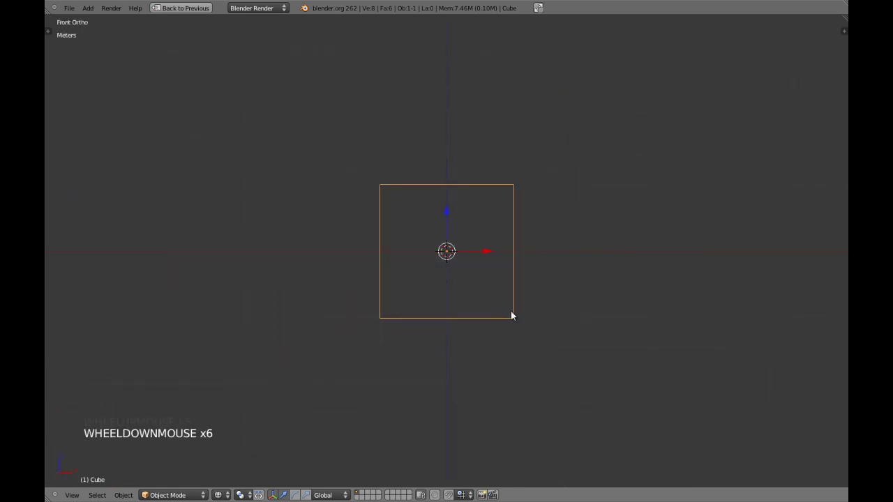
scroll(515, 319, up, 2)
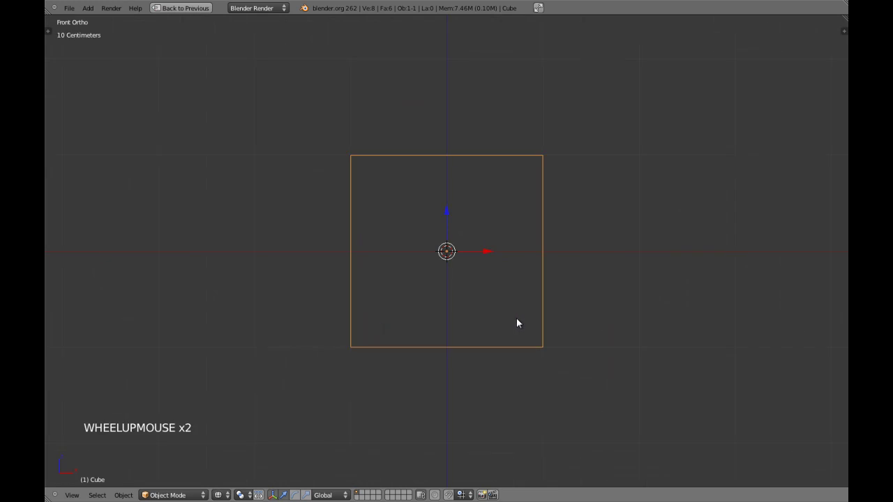
Flatten the cube to 0.1 along Z and view the slab from the top
text(sz)
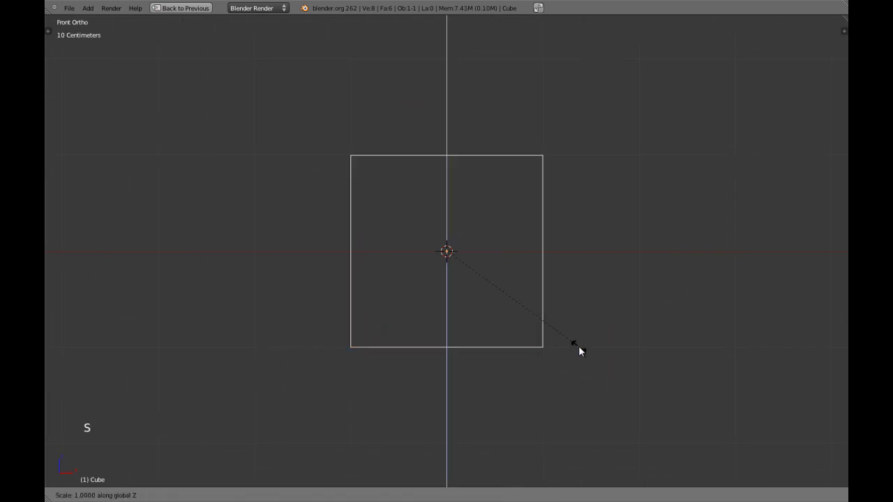
text(0)
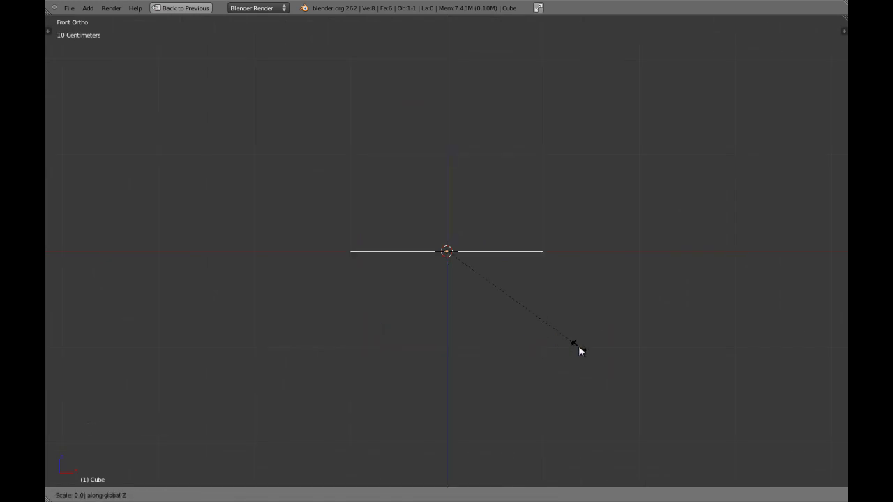
text(11)
click(580, 346)
scroll(580, 346, up, 7)
key(z)
key(z)
mouse_move(557, 303)
middle_down()
mouse_move(549, 286)
mouse_move(533, 283)
mouse_move(375, 283)
middle_up()
key(z)
scroll(533, 283, down, 2)
scroll(403, 314, down, 1)
key(KP_7)
key(z)
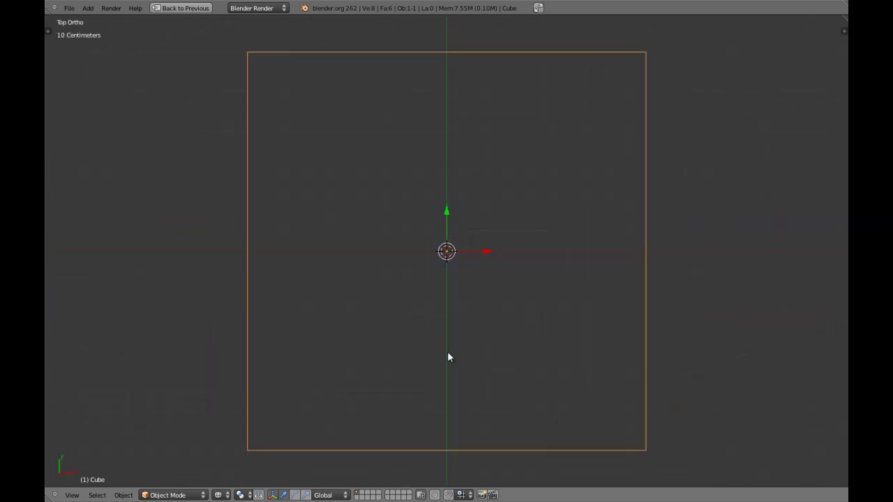
Scale the slab along X to 0.58
key(s)
key(x)
key(period)
key(5)
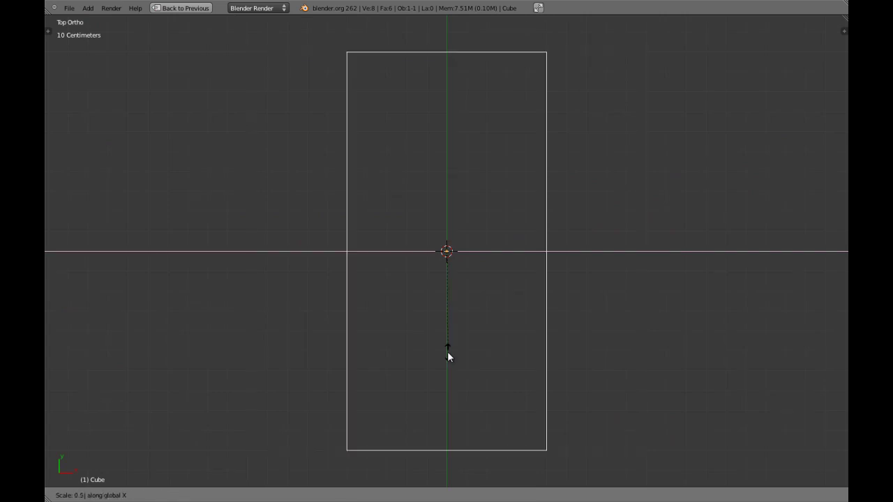
key(8)
click(521, 357)
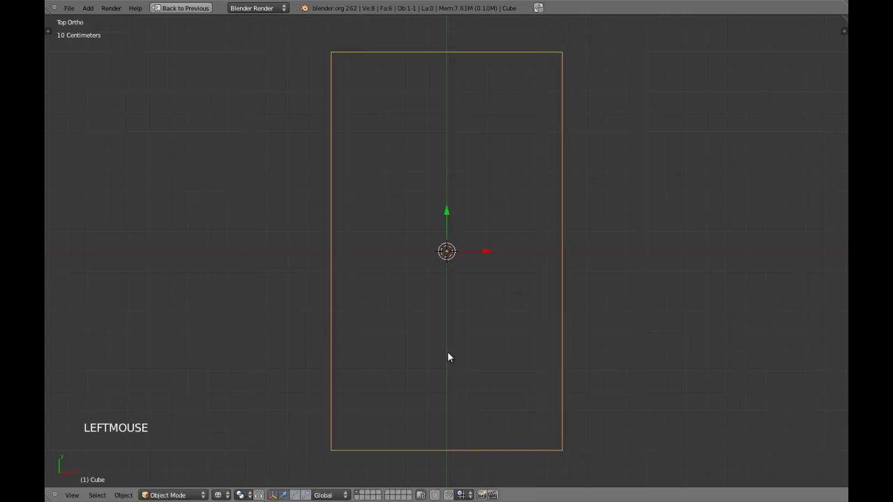
Scale the slab along Y to 0.475 and frame it in perspective
key(s)
key(s)
key(y)
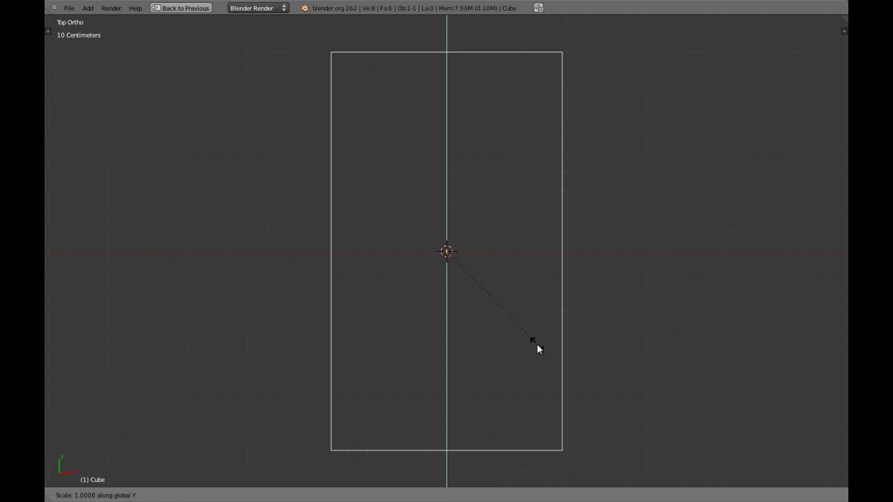
key(period)
key(4)
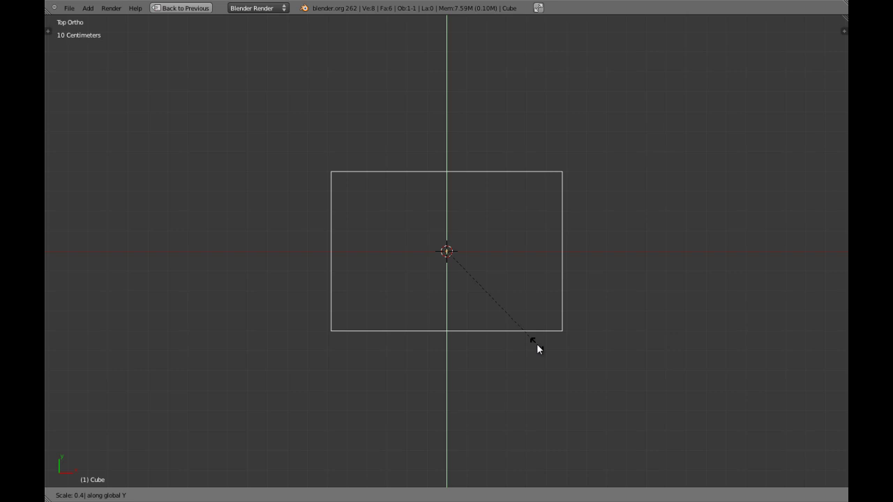
key(7)
key(5)
click(537, 345)
scroll(537, 349, down, 1)
key(z)
mouse_move(442, 305)
middle_down()
mouse_move(475, 301)
mouse_move(344, 203)
mouse_move(473, 223)
mouse_move(487, 309)
mouse_move(503, 307)
mouse_move(463, 290)
middle_up()
key(KP_5)
key(KP_Decimal)
In Edit Mode, add a centred loop cut across the slab and switch to face select
key(Tab)
key(a)
key(ctrl+r)
right_click(448, 290)
key(ctrl+Tab)
click(440, 311)
Delete the faces of the slab's right half, leaving the left half
key(z)
key(a)
key(KP_7)
key(KP_5)
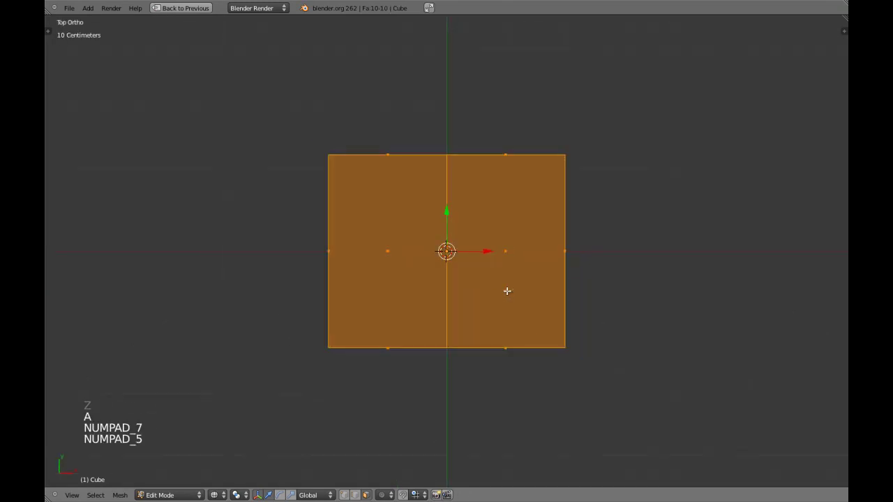
key(b)
middle_drag(223, 38, 404, 402)
key(x)
click(481, 257)
key(z)
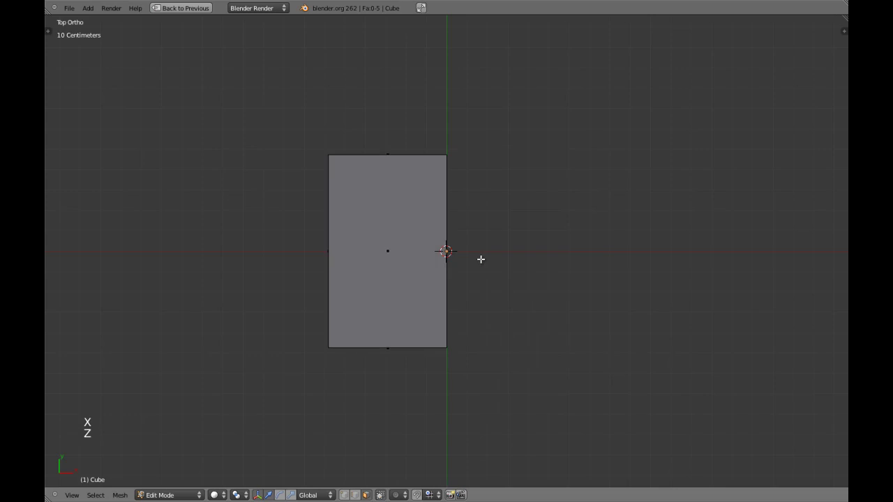
key(Tab)
Add an X-axis Mirror modifier with Merge and Clipping to the half-slab
key(shift+space)
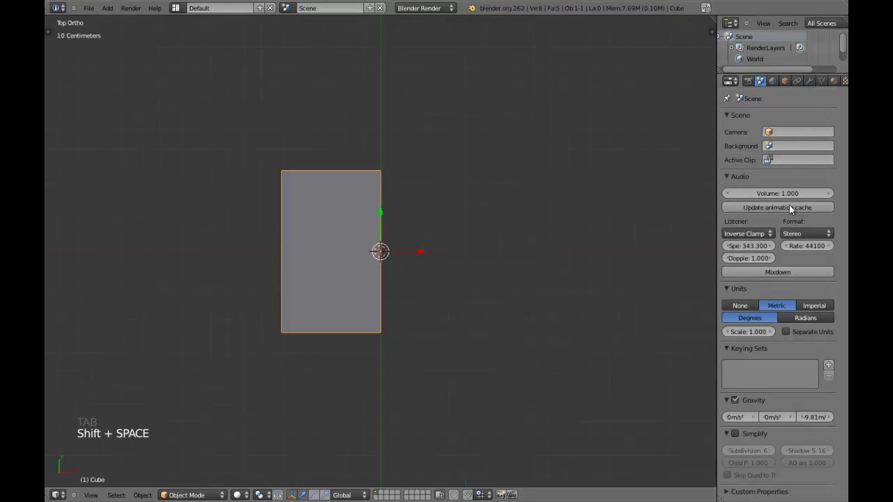
click(809, 80)
click(780, 132)
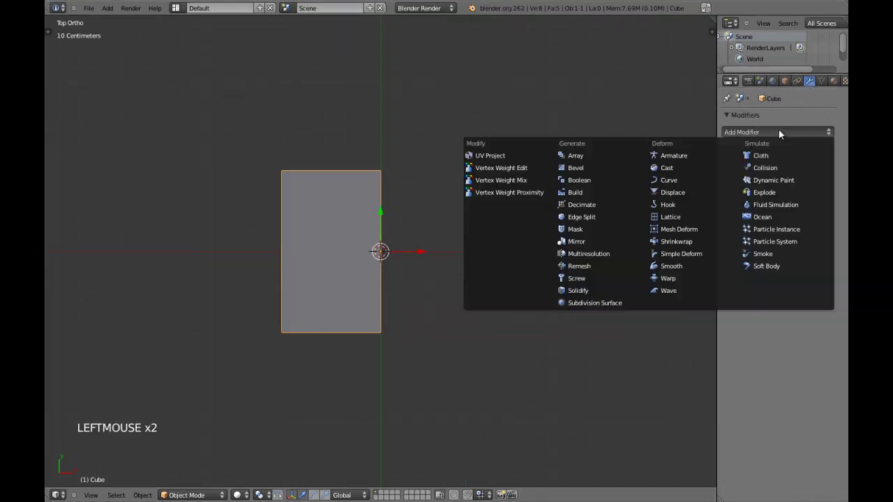
click(588, 243)
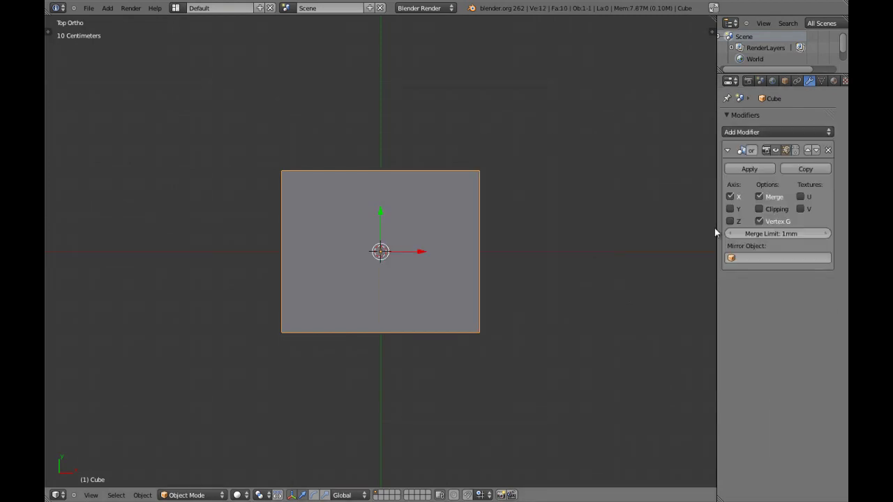
click(729, 151)
key(KP_1)
Enter Edit Mode on the slab in a maximized wireframe view with vertex selection
scroll(397, 257, up, 4)
key(a)
key(shift+space)
right_click(394, 253)
key(Tab)
key(z)
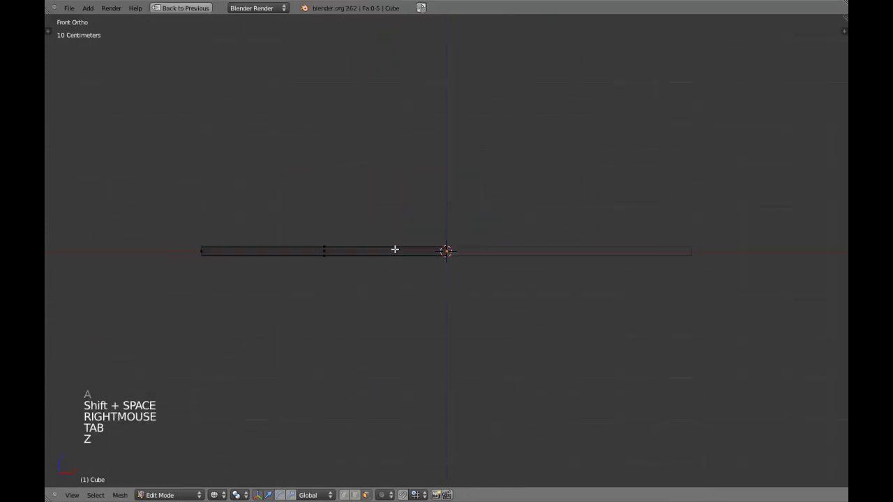
key(a)
key(a)
shift+middle_drag(358, 269, 393, 277)
scroll(300, 244, up, 2)
scroll(393, 277, up, 1)
key(ctrl+Tab)
click(385, 255)
scroll(423, 309, down, 4)
key(a)
key(a)
Select the slab's left-end vertices and extrude them 8 cm straight down along Z
shift+middle_drag(403, 303, 464, 293)
scroll(465, 294, up, 3)
key(c)
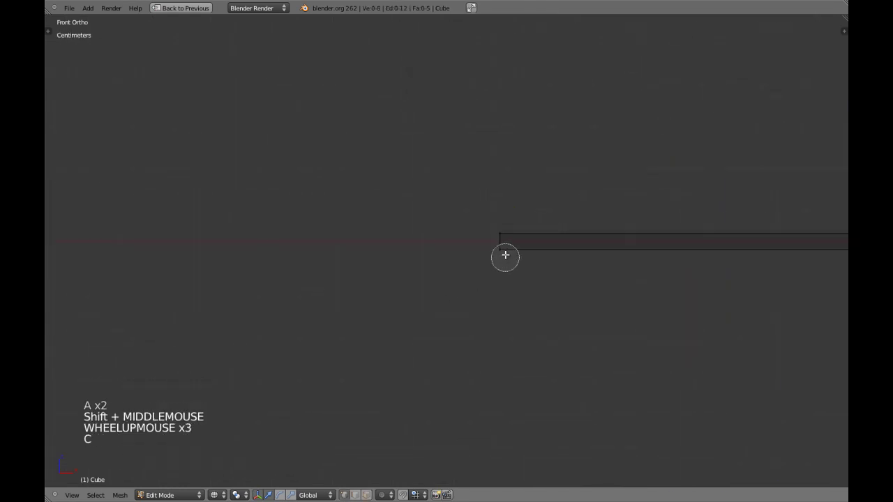
click(500, 249)
right_click(500, 249)
scroll(570, 334, down, 2)
shift+middle_drag(570, 334, 415, 307)
scroll(460, 279, up, 4)
scroll(390, 275, down, 2)
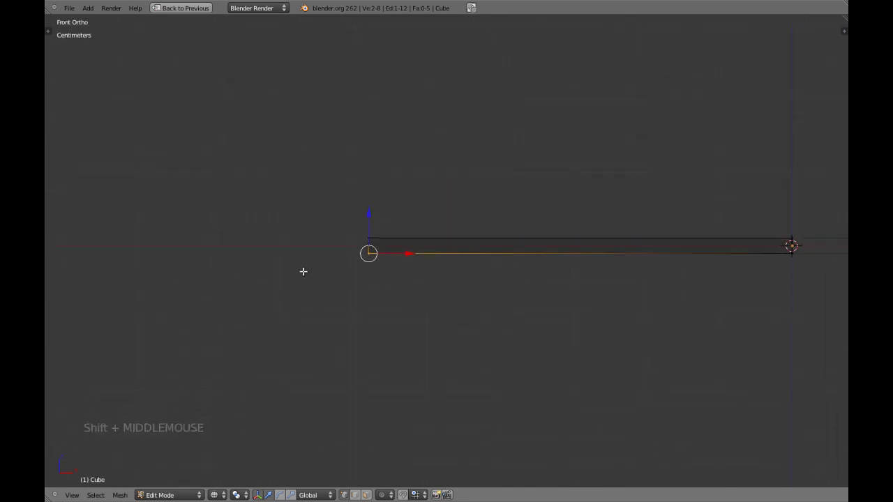
key(e)
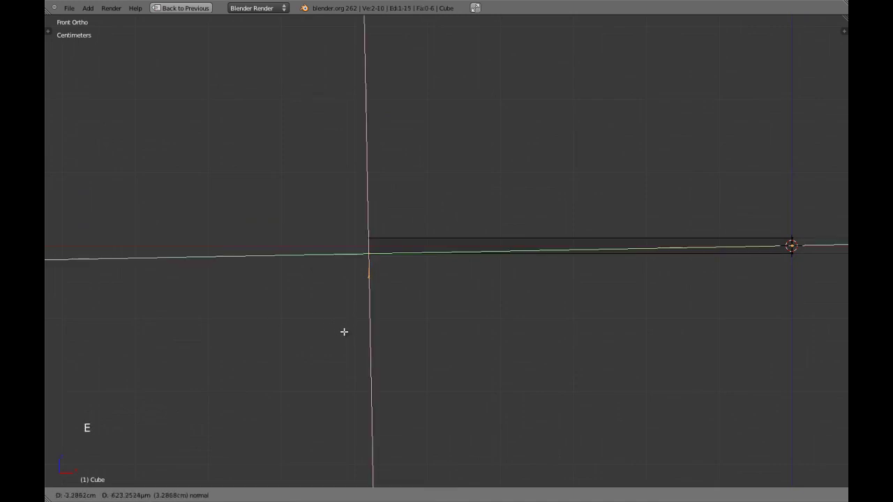
key(z)
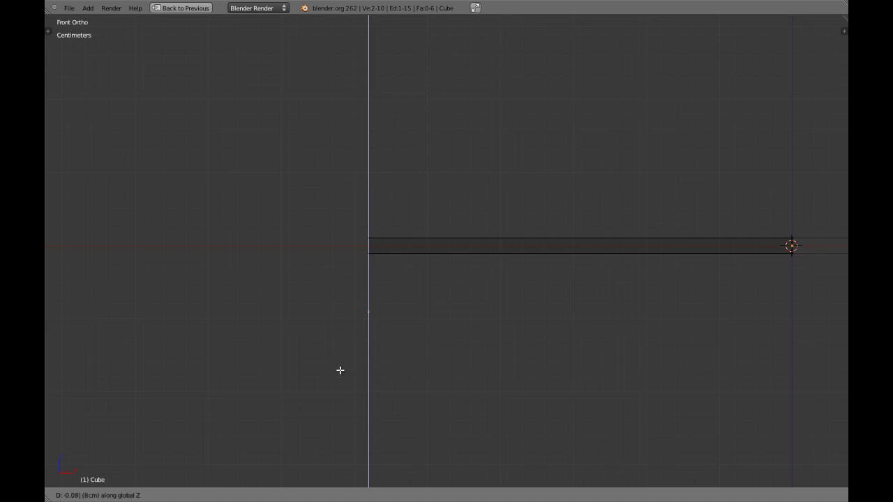
click(340, 371)
Snap the cursor to the new edge's lower vertex, then delete the lower vertices
key(a)
key(c)
click(369, 312)
right_click(419, 311)
key(shift+s)
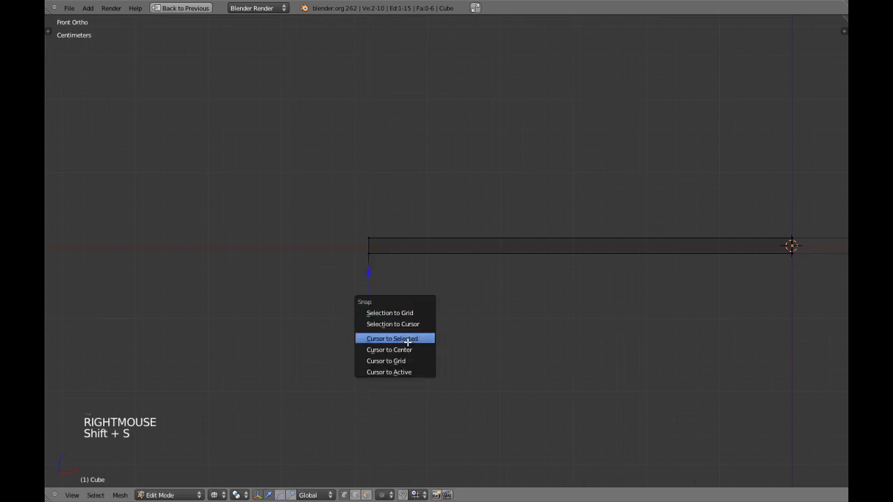
click(401, 338)
key(x)
click(399, 298)
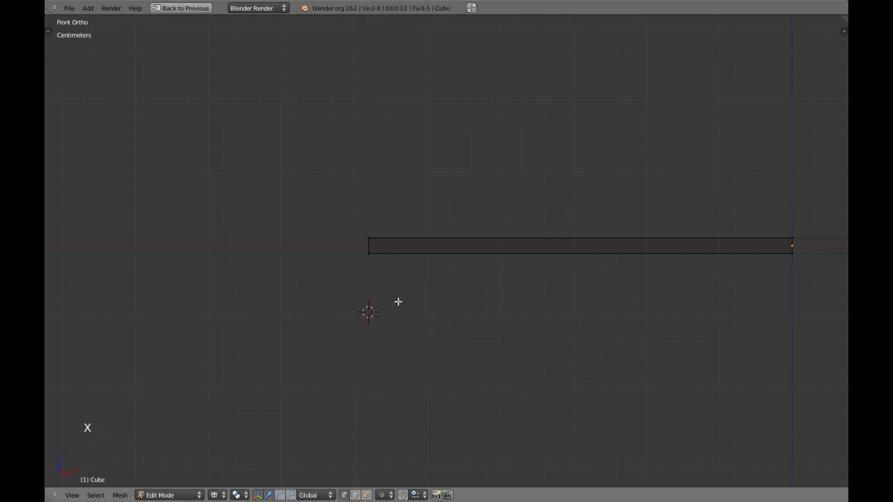
Spin the slab's left-end vertices through -90 degrees with 12 steps
key(c)
click(368, 245)
right_click(390, 278)
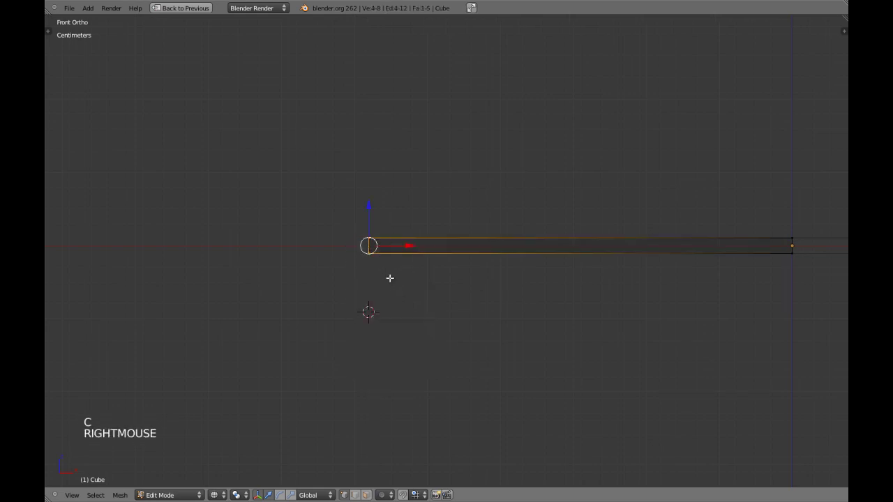
key(alt+r)
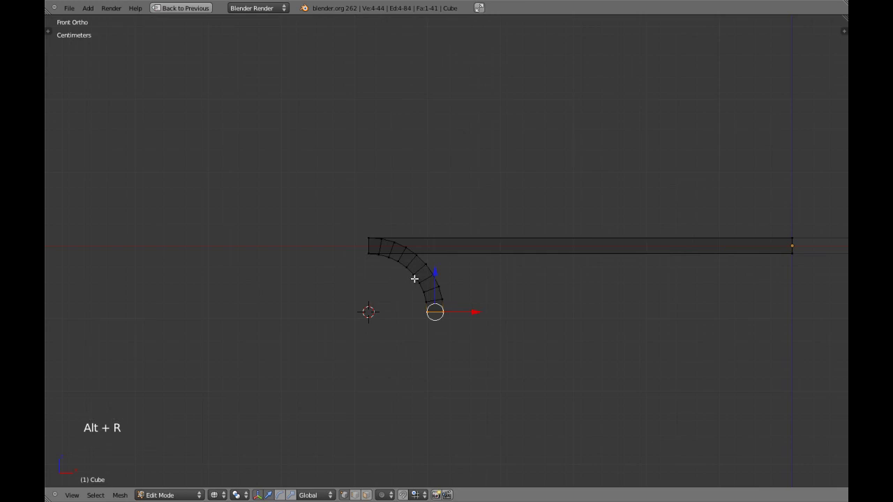
key(F6)
click(545, 327)
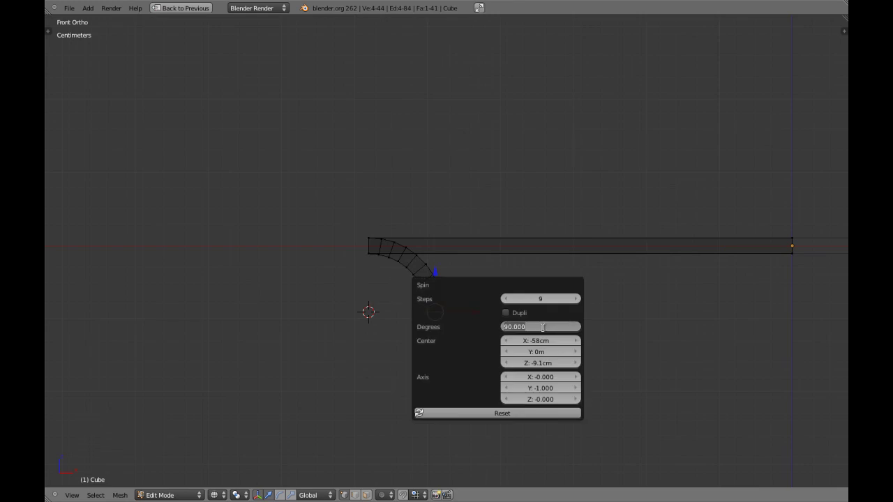
text(-90)
key(Return)
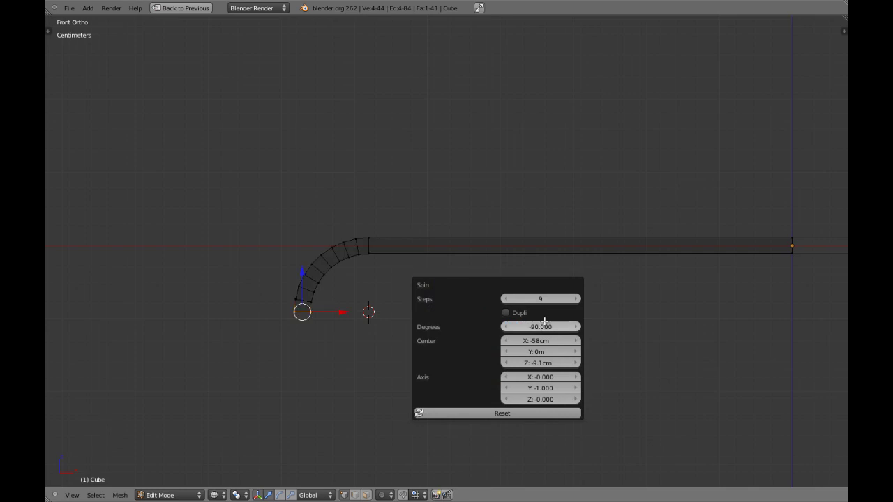
click(575, 299)
click(575, 299)
click(575, 299)
scroll(481, 304, down, 4)
scroll(481, 304, down, 1)
Return to Object Mode, select the tabletop, and view it in Front Ortho
key(z)
mouse_move(453, 285)
middle_down()
mouse_move(458, 300)
mouse_move(432, 284)
mouse_move(492, 277)
mouse_move(392, 265)
mouse_move(437, 243)
mouse_move(544, 284)
mouse_move(440, 281)
middle_up()
key(Tab)
key(KP_5)
key(KP_Decimal)
key(a)
key(a)
right_click(439, 280)
key(KP_1)
key(KP_5)
In Edit Mode with face selection, loop-select the faces along the tabletop's flat strip
key(z)
scroll(522, 246, up, 3)
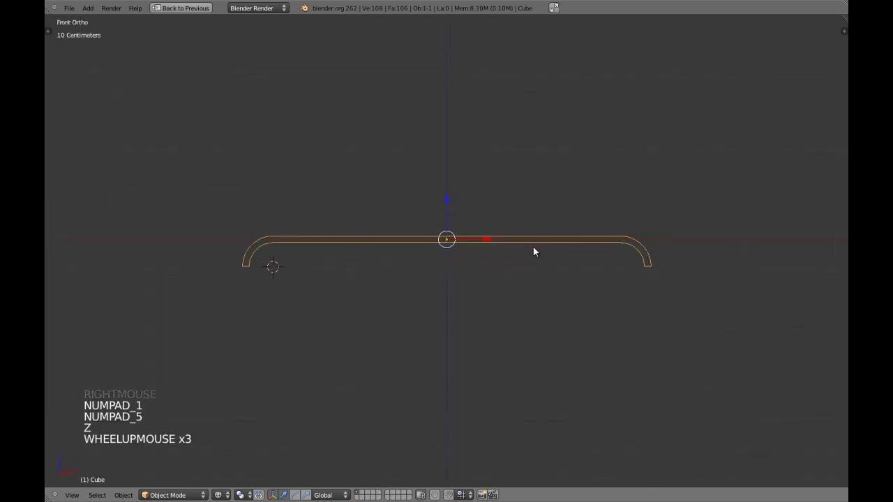
key(Tab)
key(z)
key(a)
middle_drag(412, 252, 419, 283)
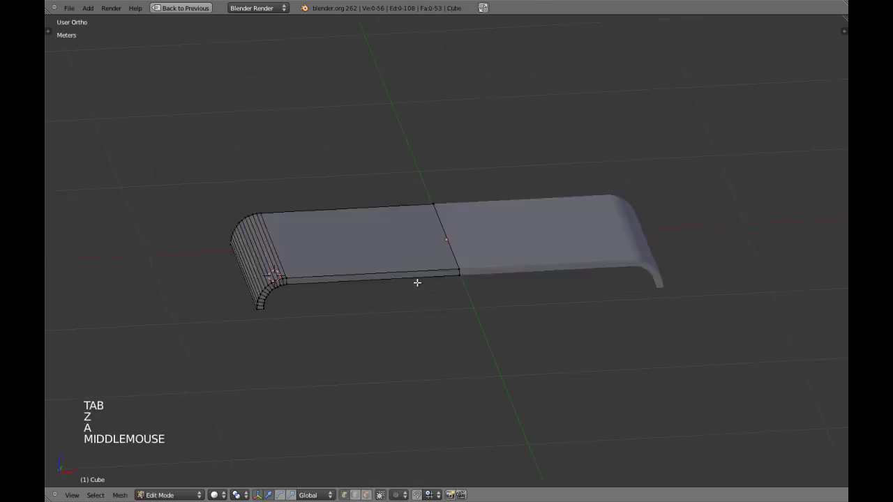
key(ctrl+Tab)
click(413, 307)
scroll(403, 287, up, 3)
scroll(403, 288, down, 1)
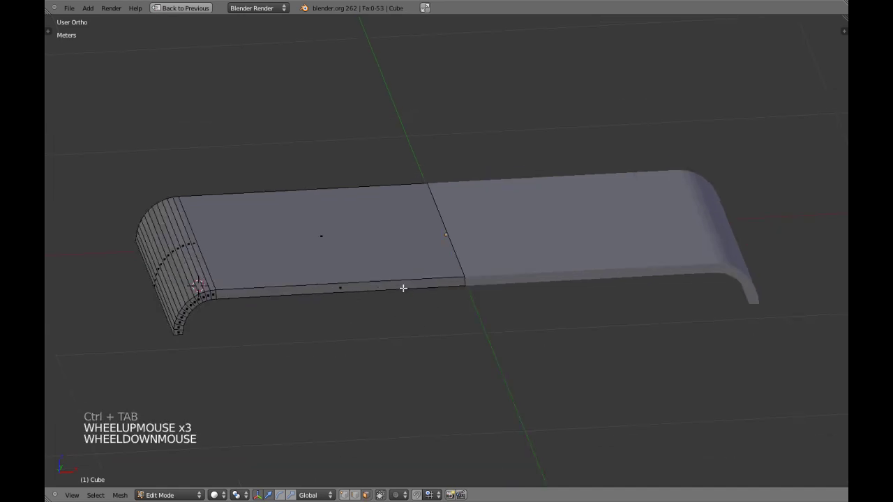
alt+shift+right_click(371, 283)
From the front view near the curved end, set the snapping target to Vertex
key(KP_1)
key(z)
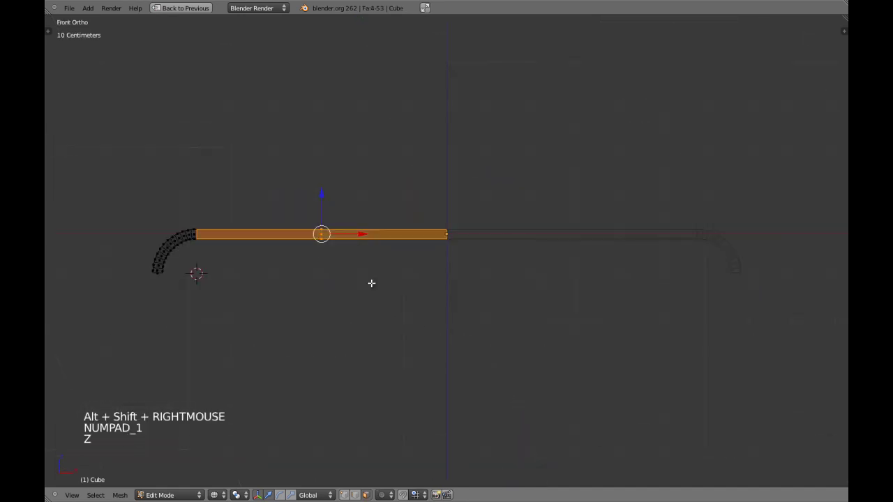
shift+middle_drag(371, 282, 518, 182)
scroll(409, 253, up, 2)
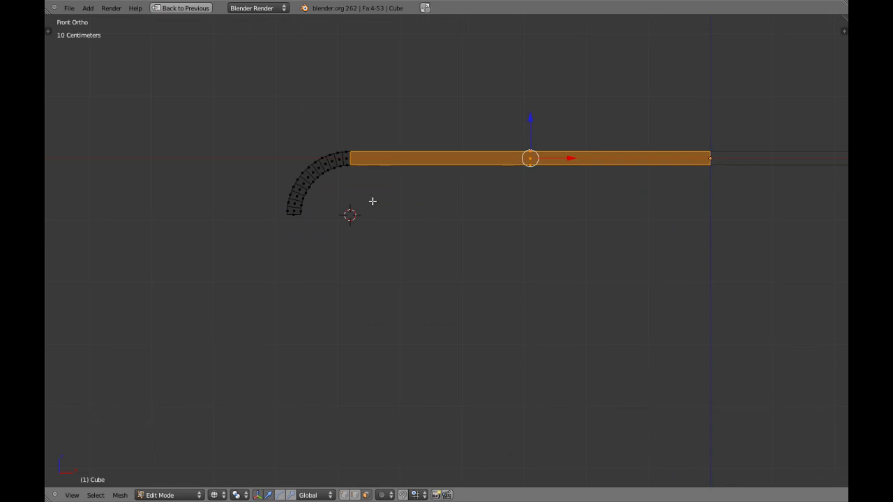
shift+middle_drag(376, 202, 279, 325)
scroll(454, 237, up, 5)
scroll(382, 336, down, 2)
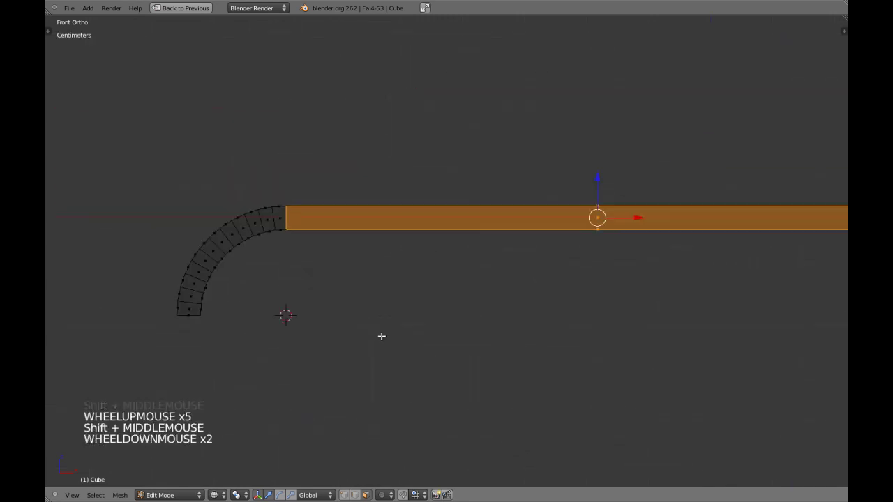
click(420, 495)
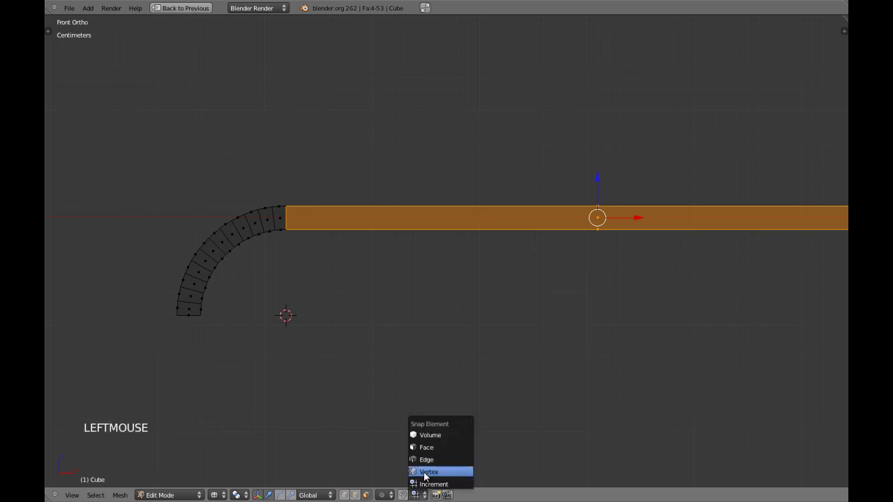
click(424, 474)
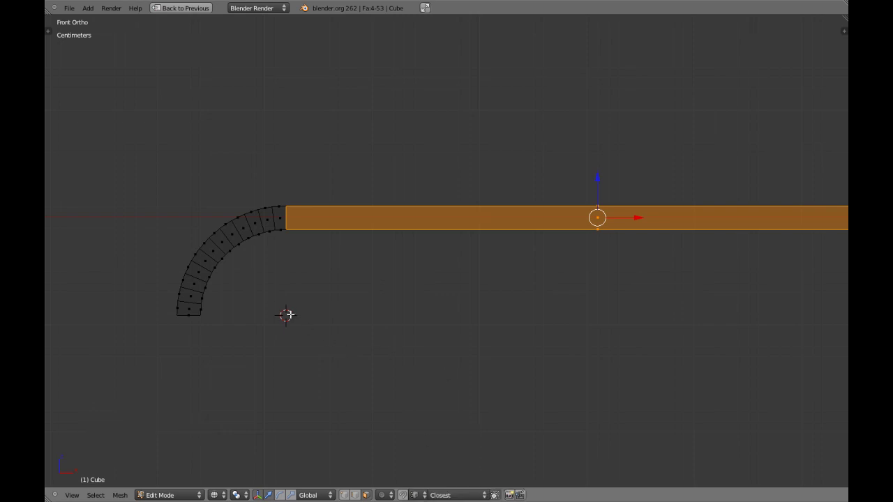
shift+middle_drag(276, 308, 400, 270)
Duplicate the flat strip and move the copy 8 units down along Z
key(shift+d)
key(shift+d)
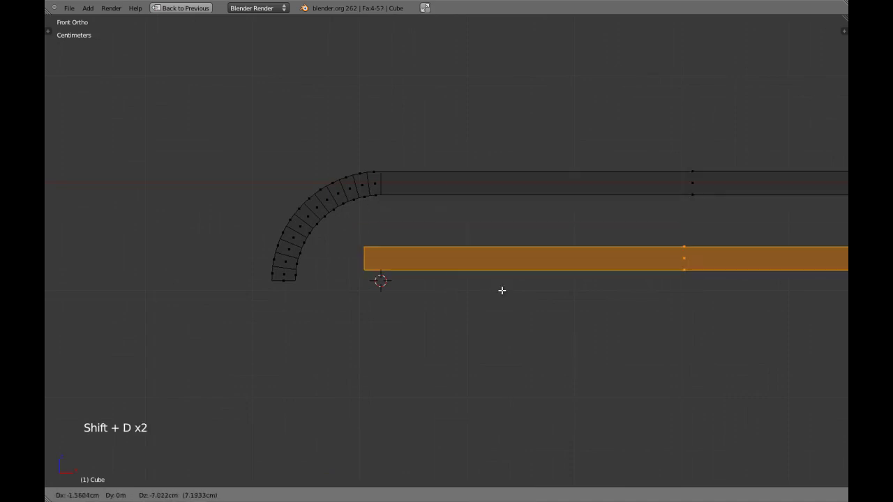
right_click(522, 289)
shift+middle_drag(528, 185, 557, 180)
scroll(558, 180, up, 3)
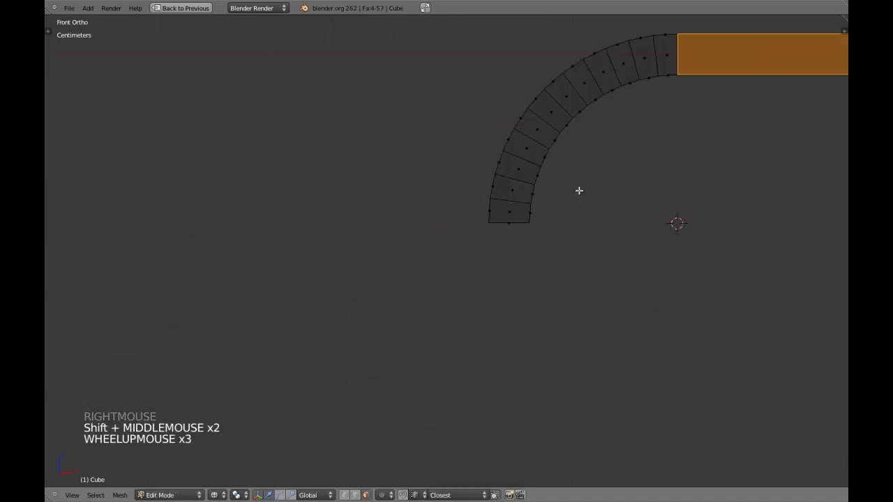
key(g)
key(z)
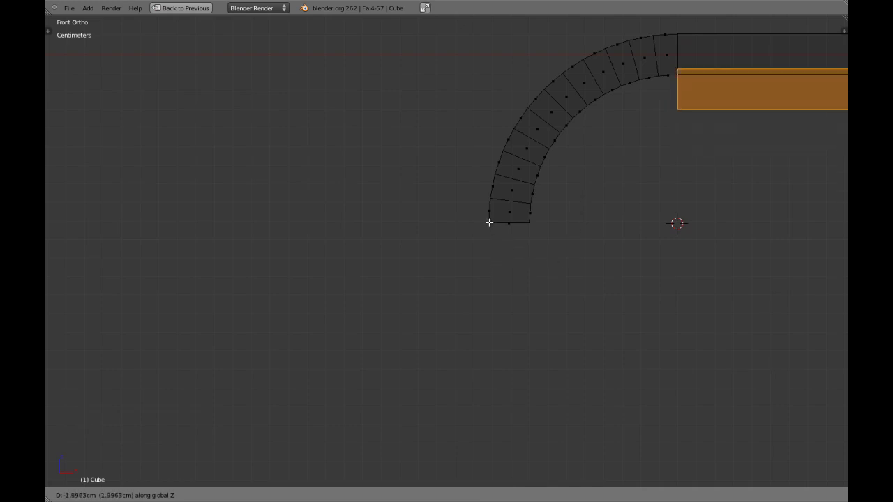
text(-8)
ctrl+click(529, 223)
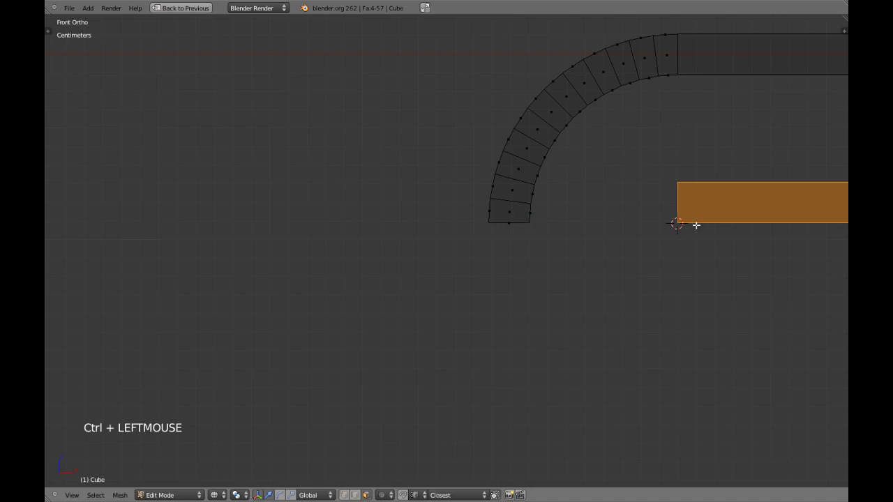
scroll(698, 226, down, 5)
key(z)
scroll(698, 225, down, 4)
mouse_move(697, 225)
shift+middle_down()
mouse_move(582, 215)
mouse_move(569, 242)
shift+middle_up()
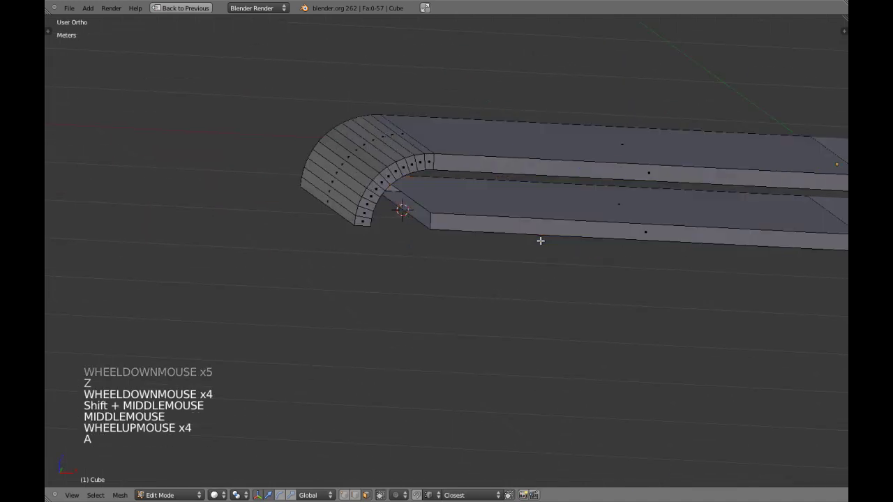
In edge mode, select two edges at the curved end and fill a face between them
key(ctrl+Tab)
click(466, 231)
scroll(395, 230, up, 4)
right_click(381, 187)
shift+right_click(397, 158)
key(f)
scroll(546, 253, down, 3)
key(a)
middle_drag(546, 253, 547, 244)
scroll(566, 253, down, 5)
key(KP_1)
key(z)
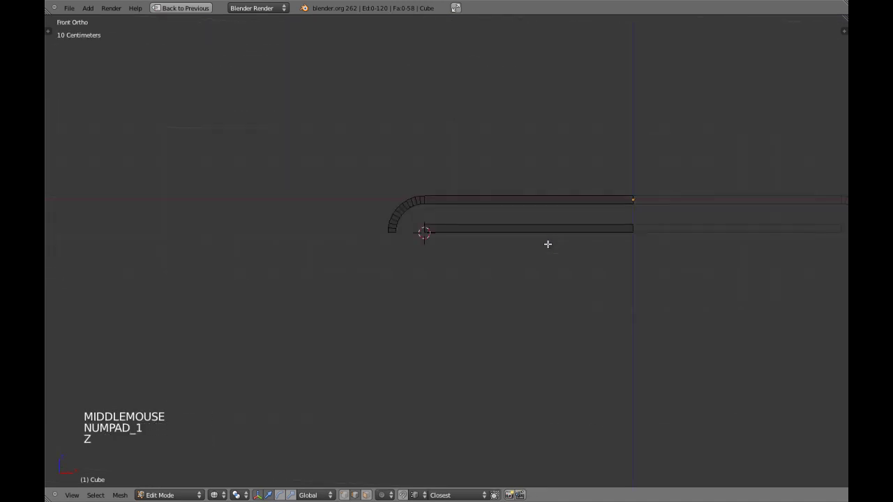
scroll(548, 244, up, 3)
key(z)
middle_drag(457, 210, 463, 231)
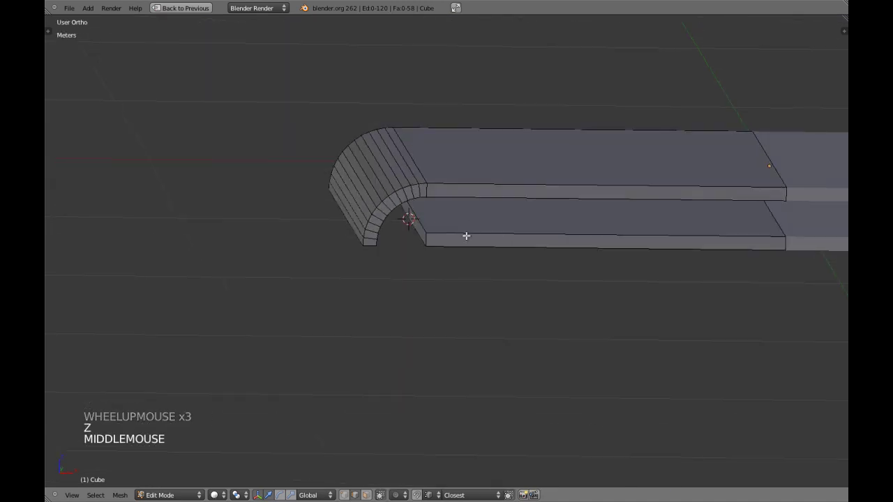
Select the lower slab with L and scale it 1.5 times along Z
key(l)
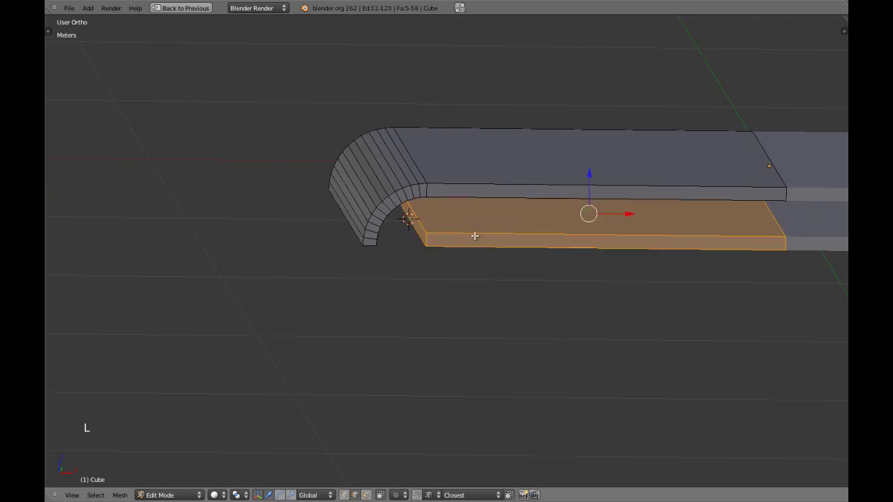
scroll(487, 236, down, 2)
key(KP_1)
key(z)
scroll(491, 241, up, 1)
scroll(491, 245, up, 1)
key(z)
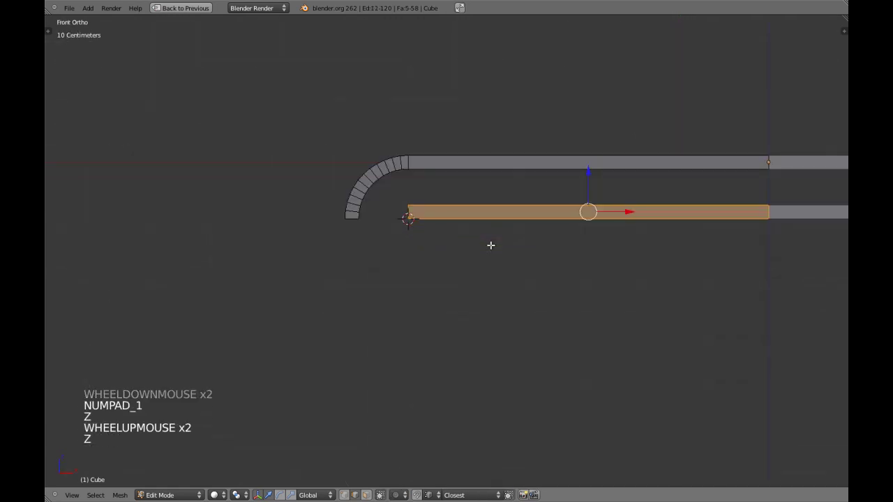
key(s)
key(z)
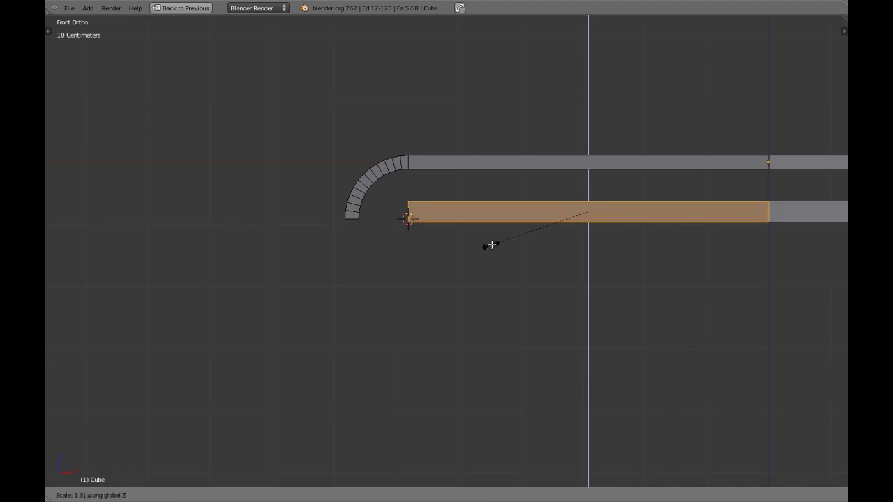
click(493, 244)
scroll(495, 244, down, 4)
mouse_move(545, 245)
middle_down()
mouse_move(502, 260)
mouse_move(544, 251)
middle_up()
scroll(544, 251, up, 4)
Invert the selection and hide the upper tabletop faces, then view the mesh from above
key(ctrl+i)
key(h)
key(KP_7)
scroll(545, 251, down, 7)
key(z)
key(z)
middle_drag(522, 263, 509, 243)
key(Tab)
scroll(514, 199, up, 3)
key(Tab)
key(a)
key(a)
key(a)
key(KP_7)
Add two centred loop cuts across the lower slab
key(z)
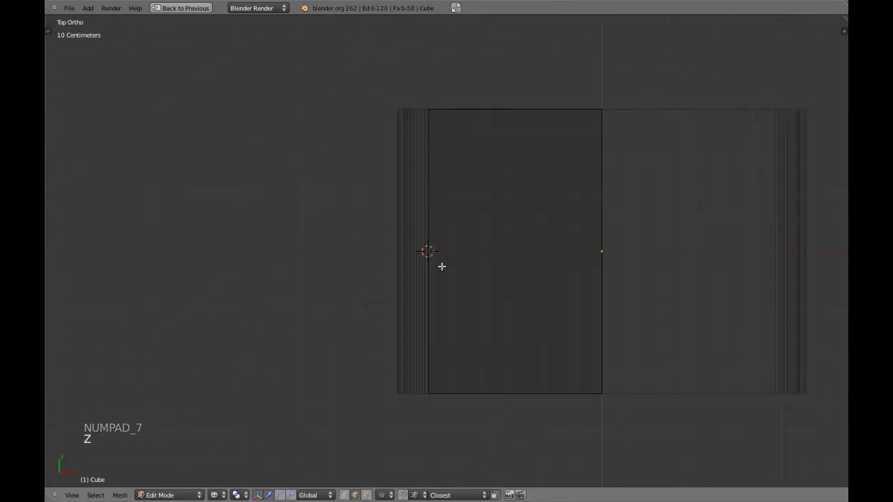
key(z)
key(ctrl+r)
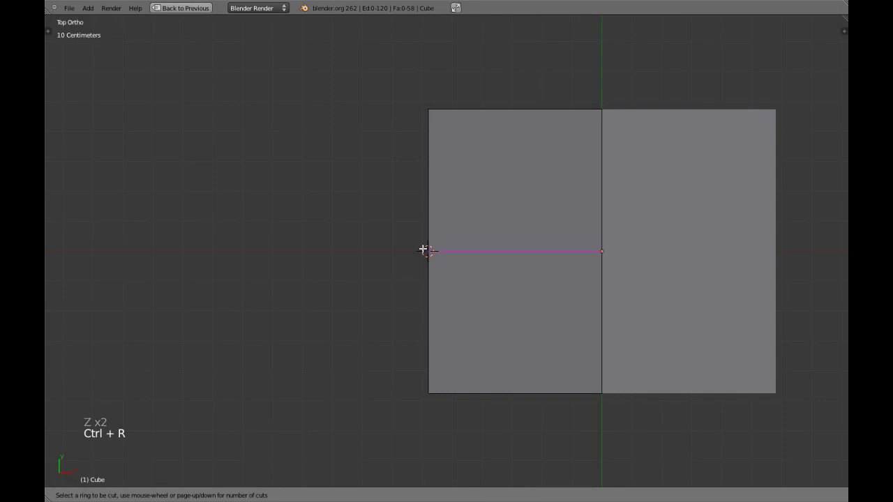
click(424, 250)
right_click(423, 250)
scroll(508, 250, down, 3)
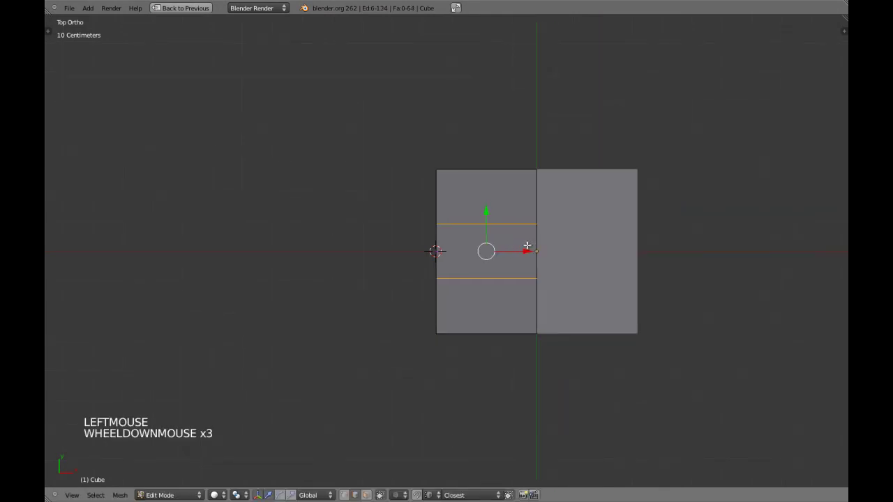
shift+middle_drag(538, 245, 475, 244)
scroll(489, 241, up, 2)
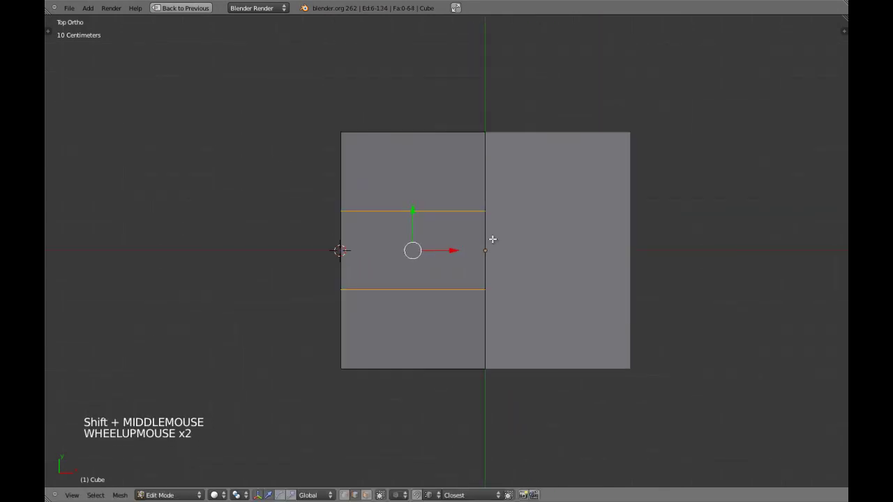
Scale the new edge loops 2.9 times along Y, after trying and undoing a scale of 3
key(s)
key(s)
key(s)
key(y)
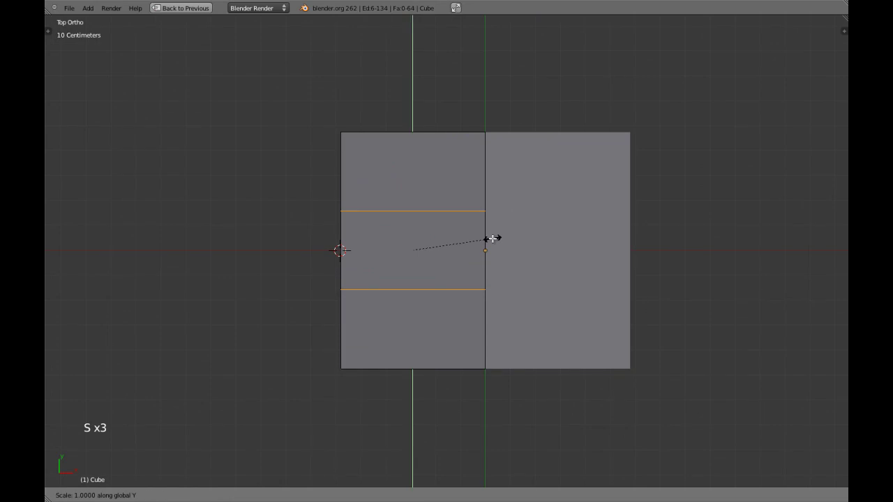
text(2.9)
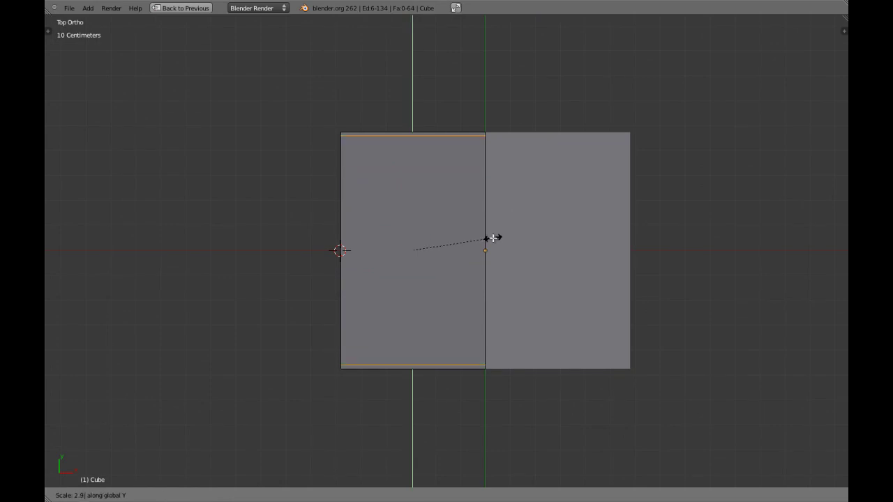
right_click(493, 238)
key(s)
key(s)
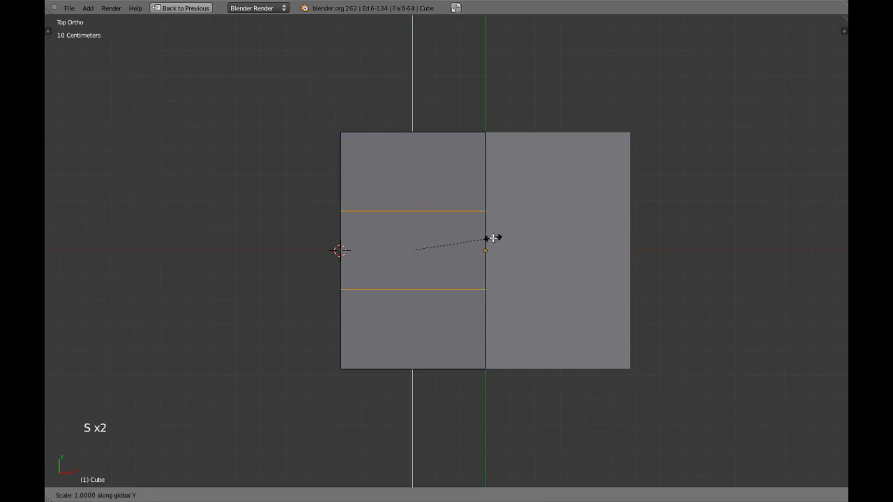
text(3)
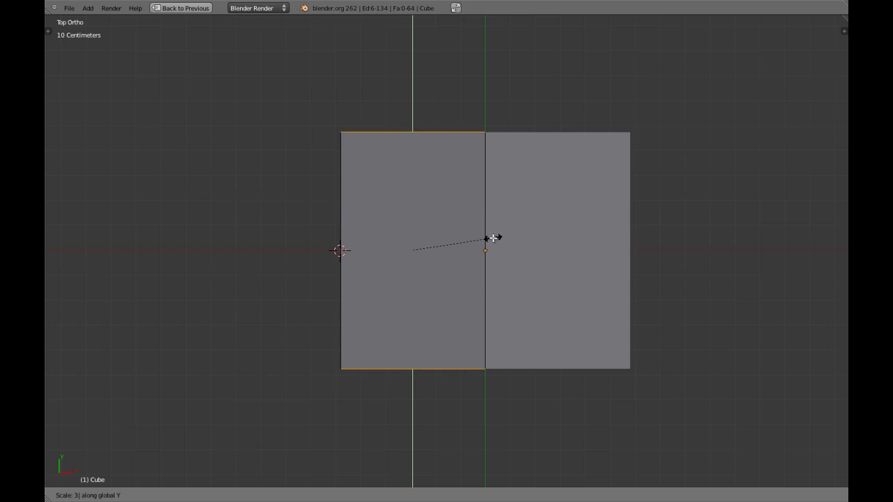
click(493, 238)
middle_drag(493, 237, 406, 278)
scroll(406, 277, up, 4)
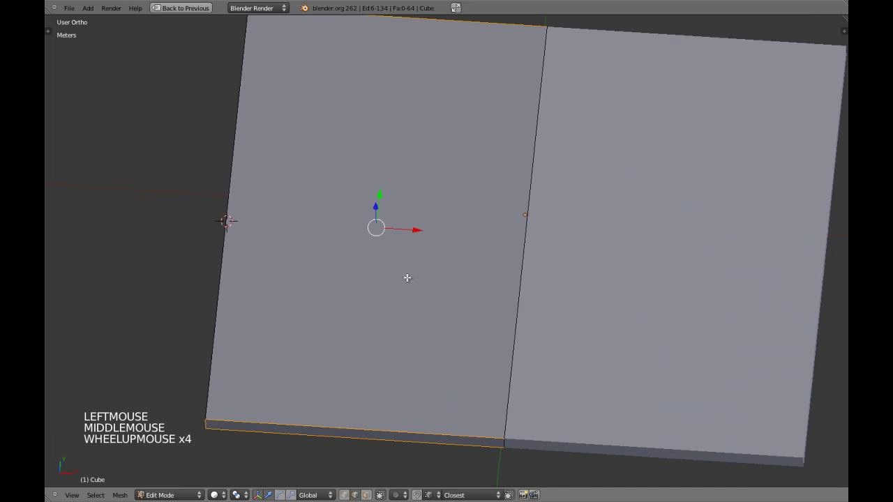
key(ctrl+z)
key(KP_7)
scroll(444, 339, down, 3)
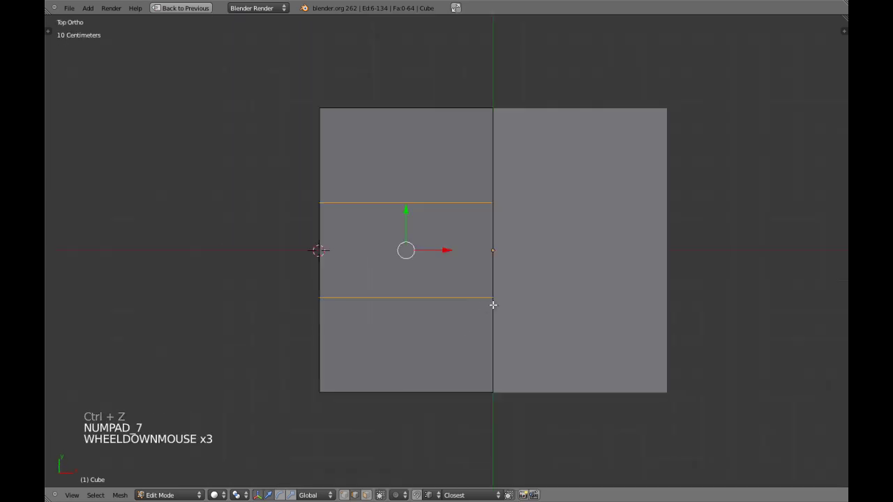
key(s)
key(s)
key(s)
key(s)
text(y)
text(2.9)
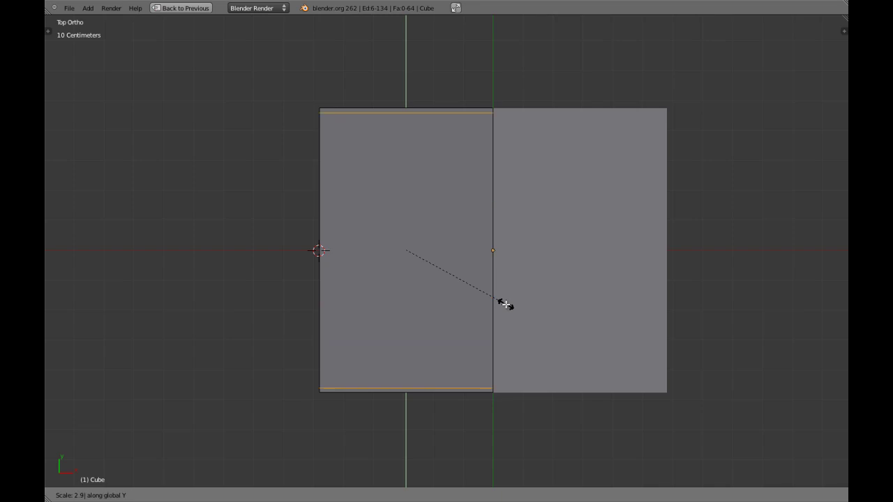
click(505, 305)
Select the middle face loop between the side rails and delete its edges
key(a)
key(ctrl+Tab)
click(376, 262)
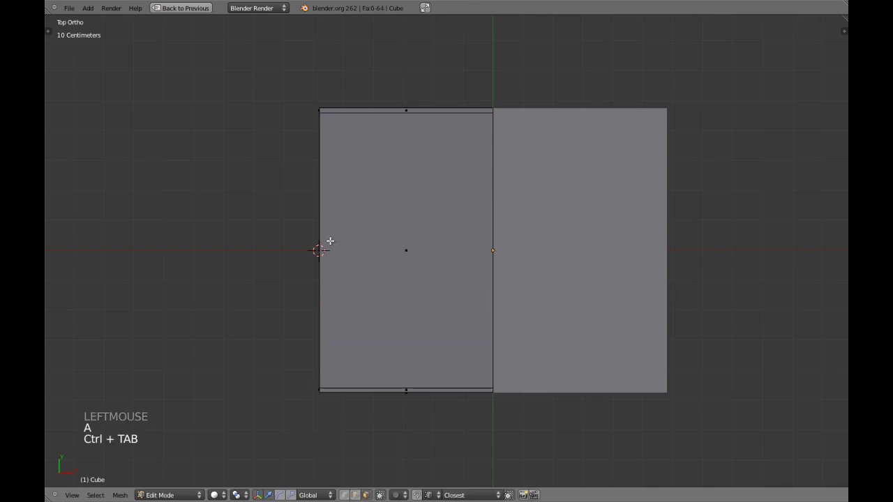
alt+shift+right_click(320, 245)
key(x)
click(354, 270)
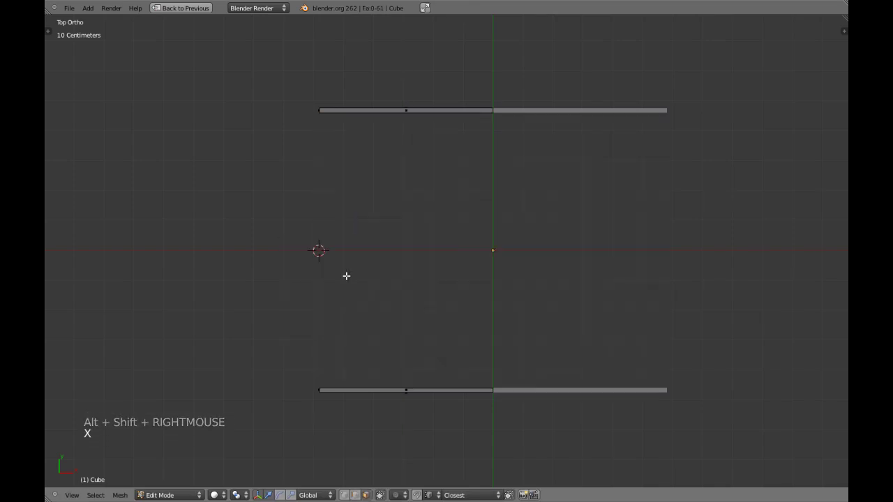
Fill a new face across the first rail's open end from its two edges
shift+middle_drag(354, 268, 477, 181)
scroll(477, 182, up, 3)
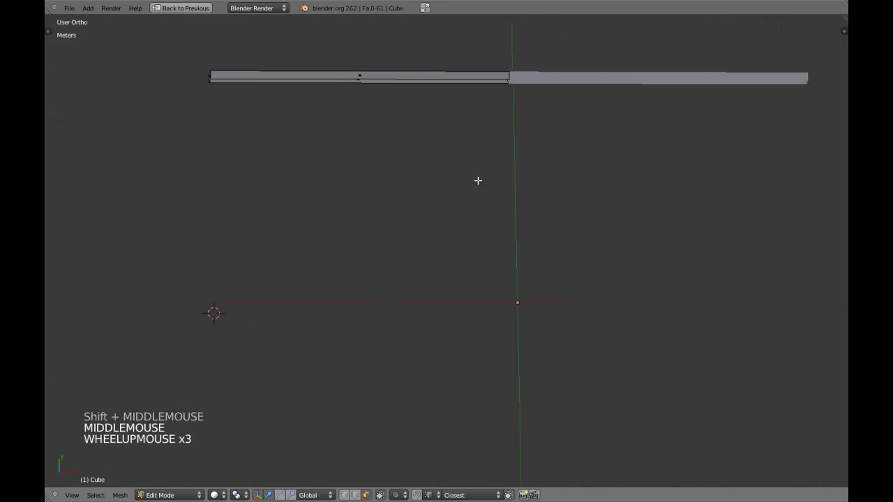
key(ctrl+Tab)
click(463, 170)
right_click(454, 85)
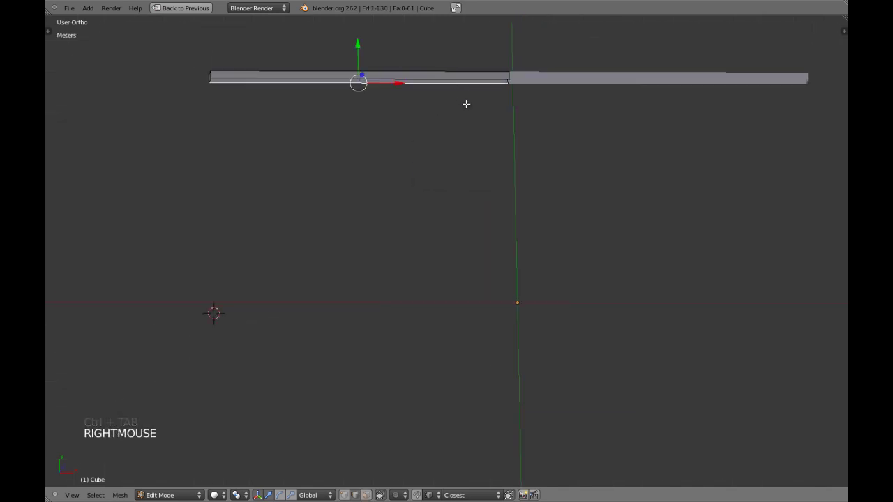
key(KP_5)
scroll(471, 175, down, 2)
key(KP_Decimal)
middle_drag(465, 167, 422, 246)
scroll(526, 175, up, 2)
scroll(384, 229, up, 3)
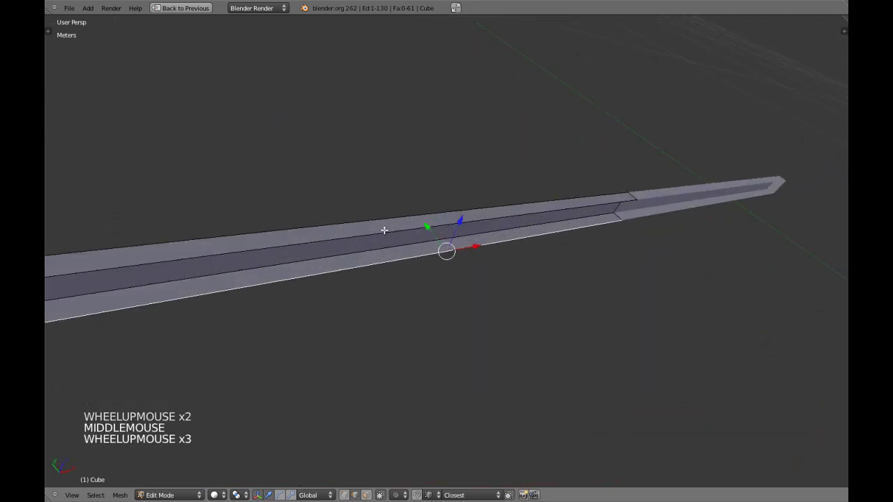
shift+right_click(431, 252)
scroll(456, 268, down, 2)
key(f)
scroll(457, 267, down, 4)
key(a)
Cap the other rail's open end with a filled face
scroll(412, 319, down, 4)
shift+middle_drag(412, 319, 559, 340)
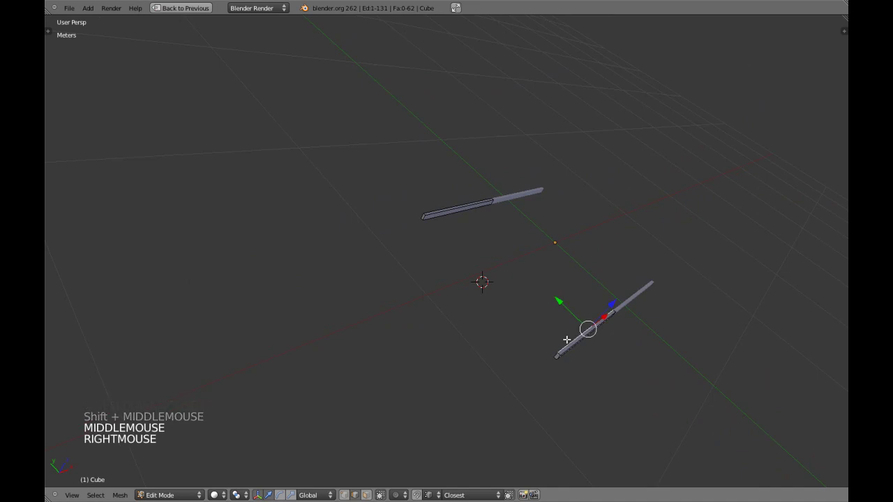
key(KP_Decimal)
scroll(470, 343, down, 2)
middle_drag(471, 343, 381, 369)
scroll(440, 328, up, 4)
shift+right_click(457, 300)
key(f)
scroll(458, 300, down, 4)
key(a)
scroll(459, 279, down, 3)
Inspect the whole mesh from top orthographic wireframe, then return to Object Mode
middle_drag(474, 281, 440, 270)
key(z)
key(KP_7)
key(KP_5)
key(a)
key(a)
scroll(440, 270, up, 4)
shift+middle_drag(429, 175, 422, 219)
scroll(421, 279, down, 4)
key(z)
key(Tab)
Reselect the table, frame it, and view it from the top in wireframe
middle_drag(421, 279, 464, 258)
middle_drag(468, 253, 457, 234)
key(a)
right_click(471, 253)
key(KP_5)
key(KP_Decimal)
scroll(465, 255, up, 4)
key(a)
scroll(466, 255, up, 1)
scroll(457, 213, down, 3)
key(z)
key(KP_7)
Enter Edit Mode on the table and frame the rails in top orthographic wireframe
right_click(443, 134)
key(Tab)
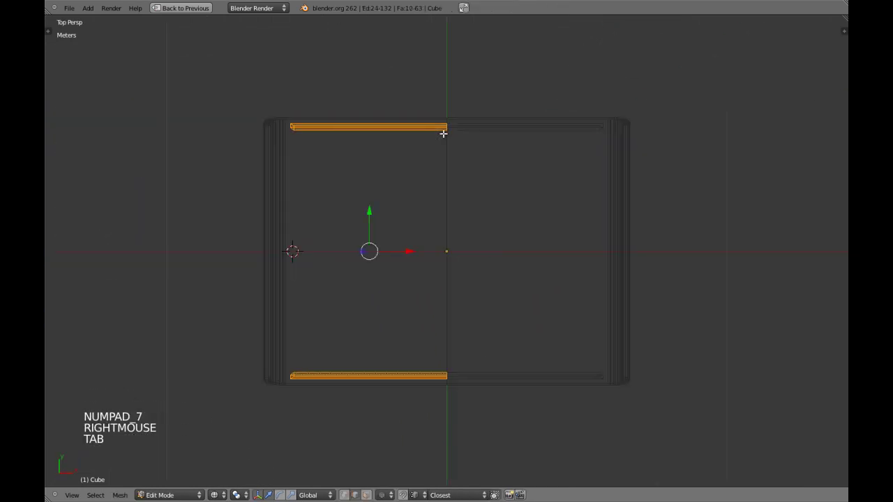
key(KP_7)
key(KP_5)
scroll(392, 201, up, 2)
key(z)
scroll(398, 272, down, 3)
key(z)
scroll(400, 259, up, 2)
shift+middle_drag(400, 259, 341, 291)
scroll(307, 323, up, 1)
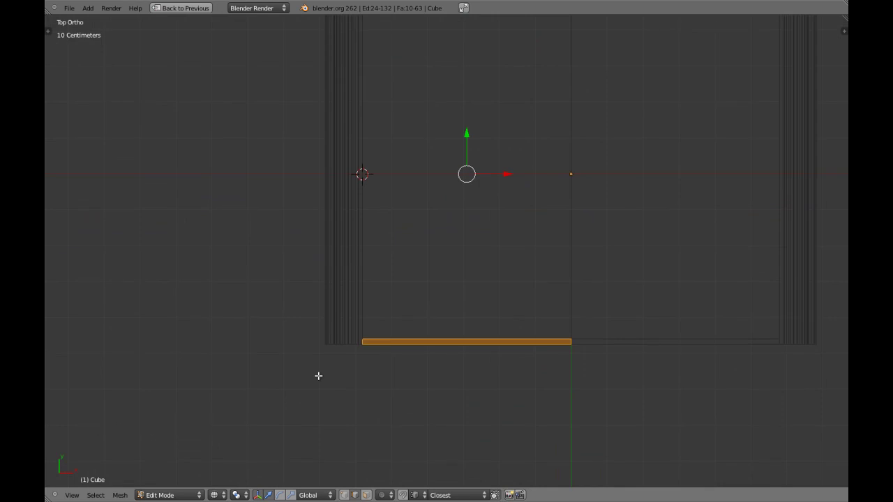
Scale the selected rails to 0.96 along Y and return to Object Mode
key(s)
key(y)
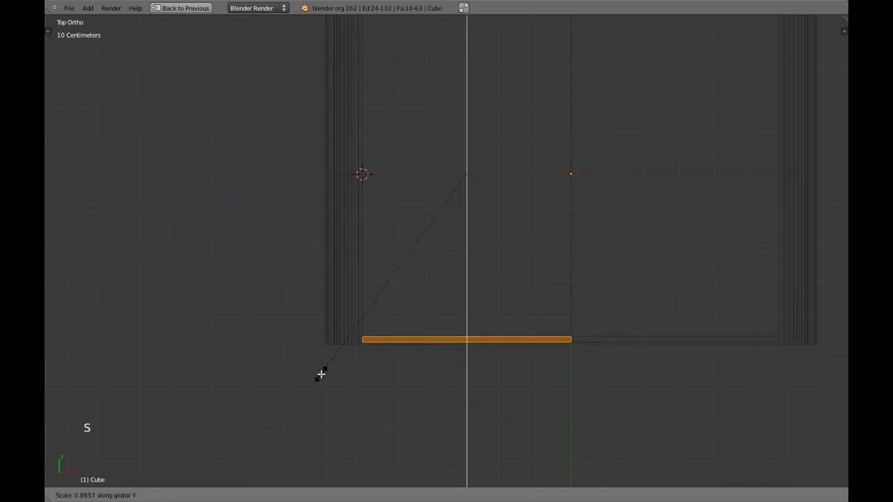
text(0.9)
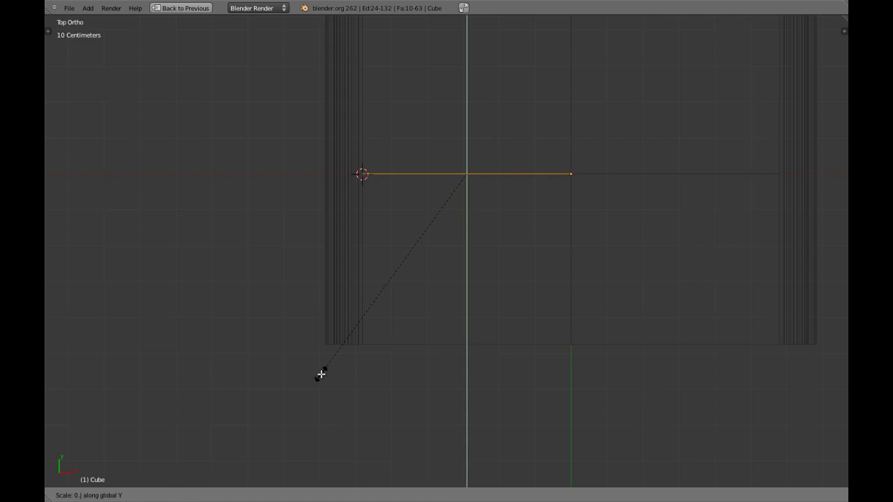
text(6)
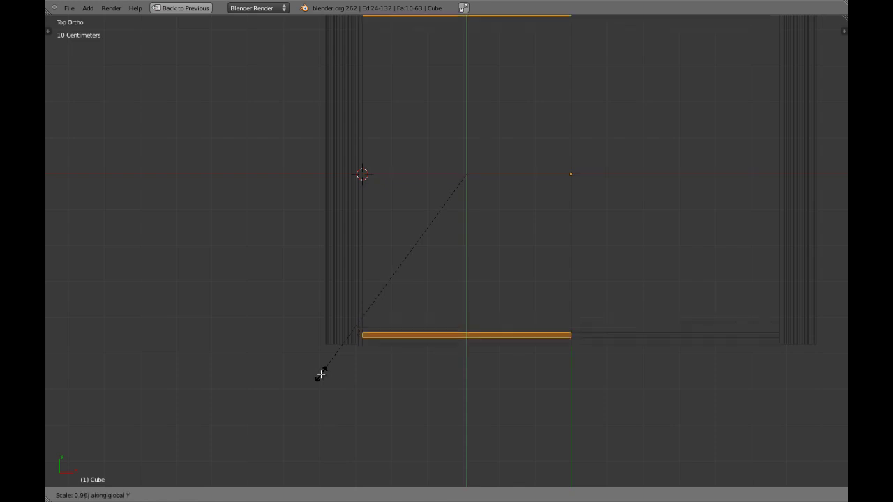
click(321, 374)
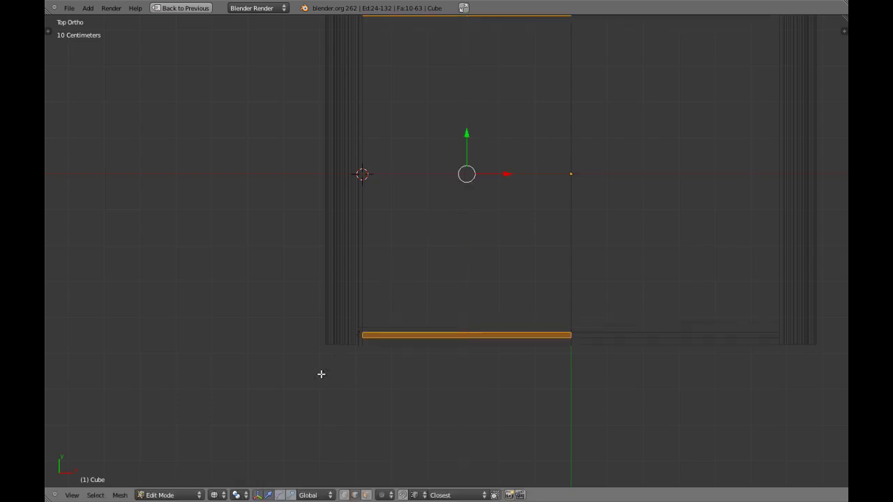
key(z)
mouse_move(430, 372)
middle_down()
mouse_move(435, 331)
mouse_move(491, 241)
mouse_move(462, 221)
middle_up()
key(Tab)
scroll(436, 322, down, 4)
Select the table in front view and save the blend file
key(a)
key(KP_1)
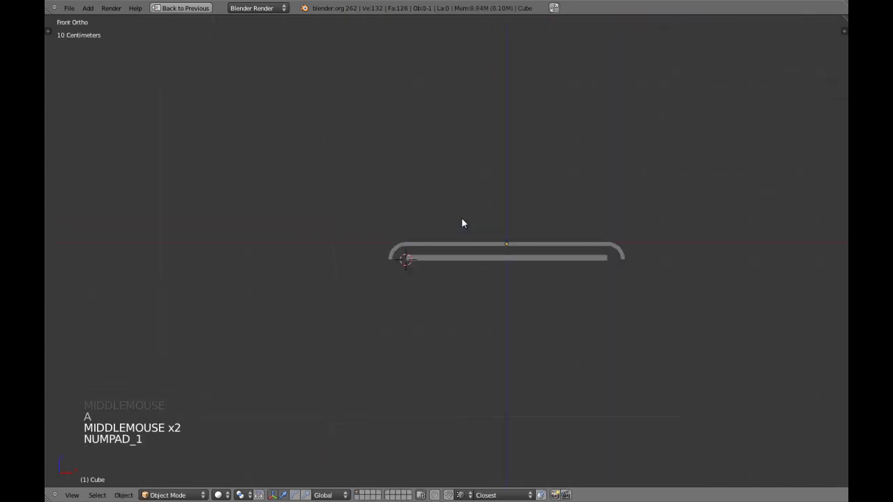
right_click(478, 241)
scroll(478, 240, up, 3)
key(ctrl+w)
scroll(482, 240, up, 3)
In Edit Mode, reveal the hidden tabletop geometry with Alt+H
key(Tab)
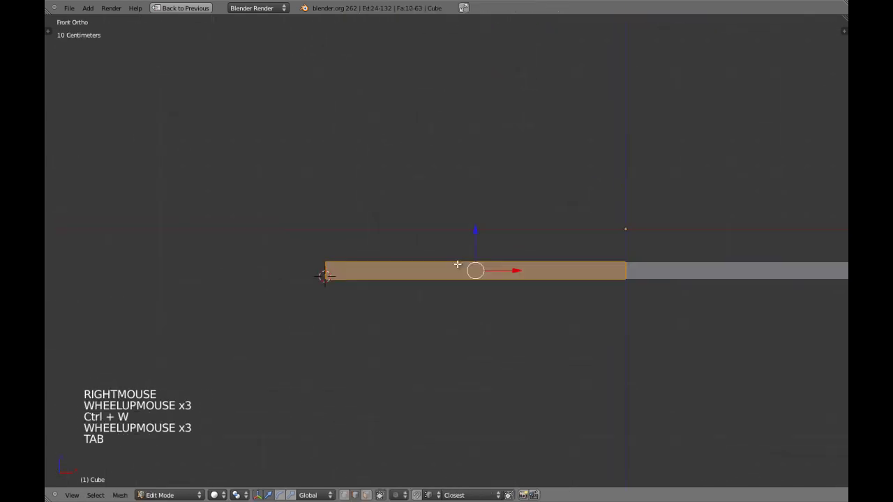
key(z)
key(a)
key(alt+h)
key(z)
key(a)
Add a loop cut on the lower rail, slid close to its curved end
key(ctrl+r)
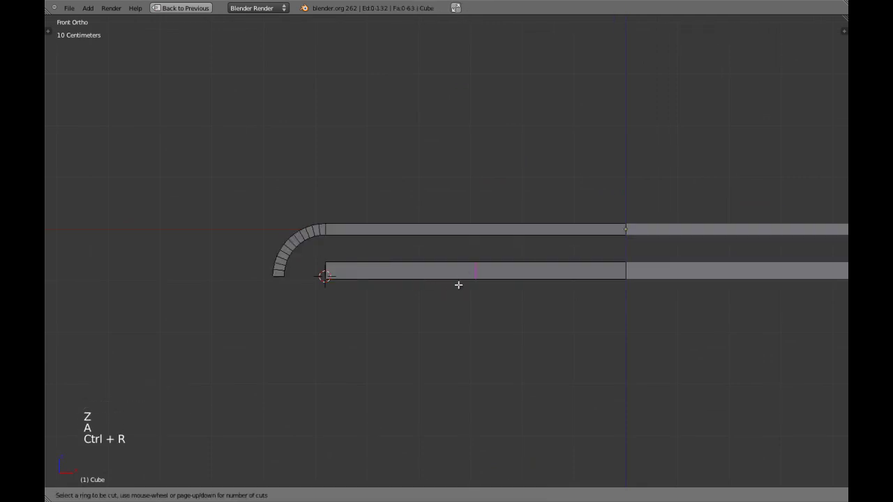
click(463, 268)
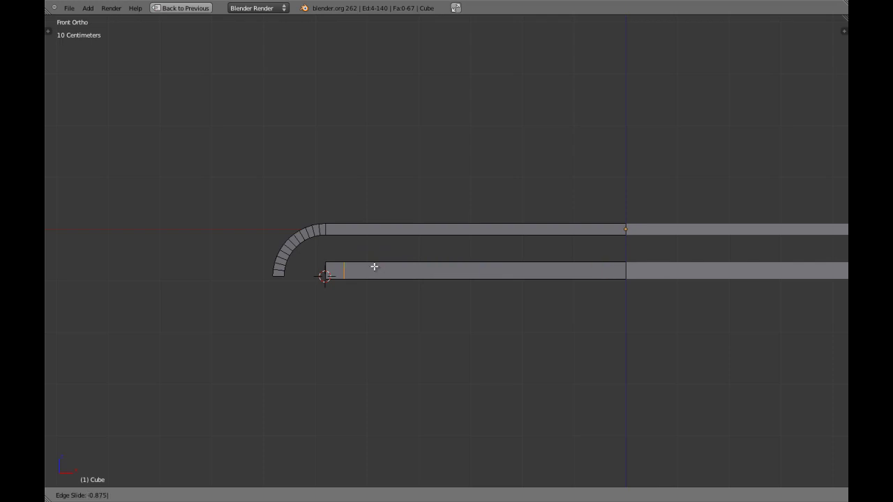
click(374, 267)
middle_drag(377, 267, 438, 297)
key(a)
Add a second, unslid loop cut across the rail's middle and switch to face selection
key(ctrl+r)
click(457, 298)
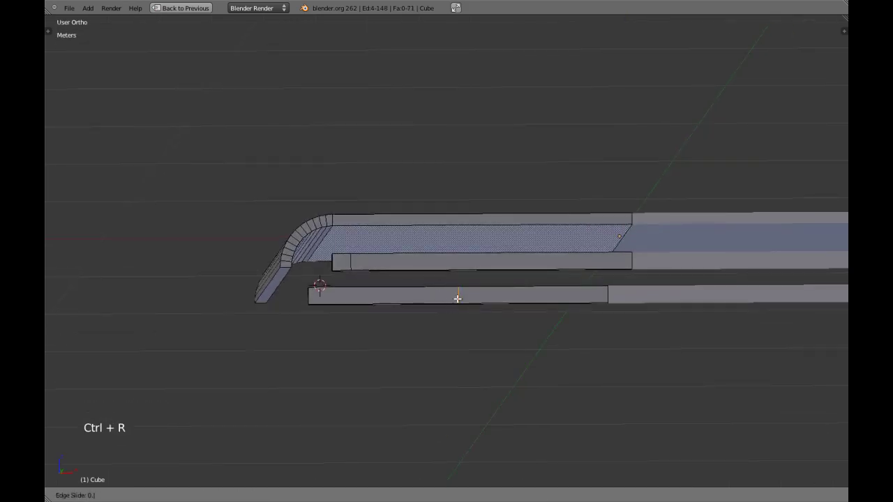
right_click(457, 298)
key(ctrl+Tab)
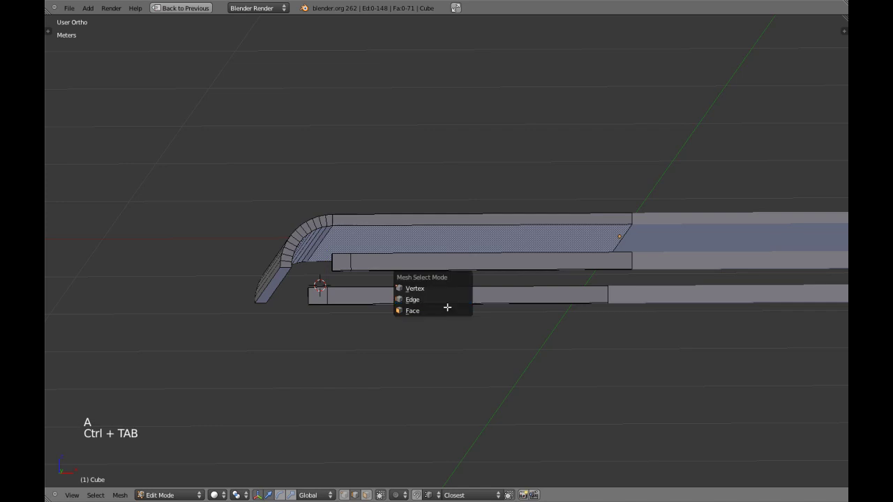
click(447, 305)
key(KP_1)
Circle-select the rail's end face in wireframe view
key(z)
shift+middle_drag(446, 307, 464, 300)
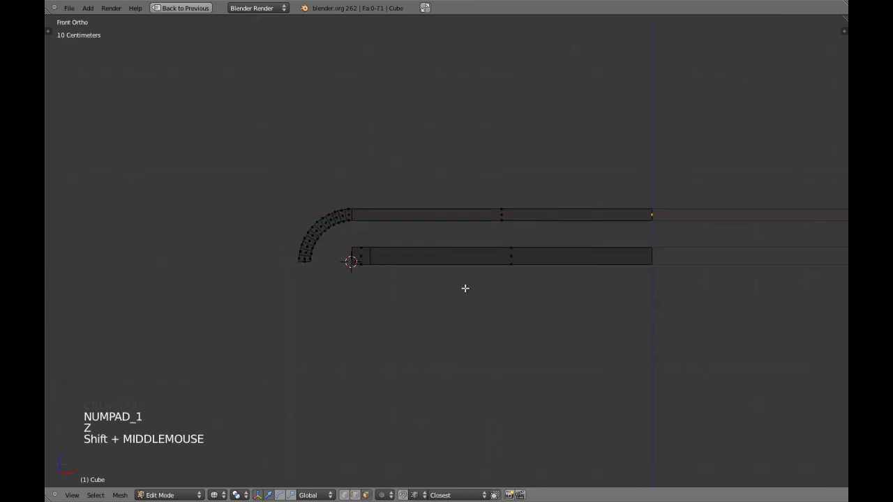
key(c)
right_click(360, 283)
key(z)
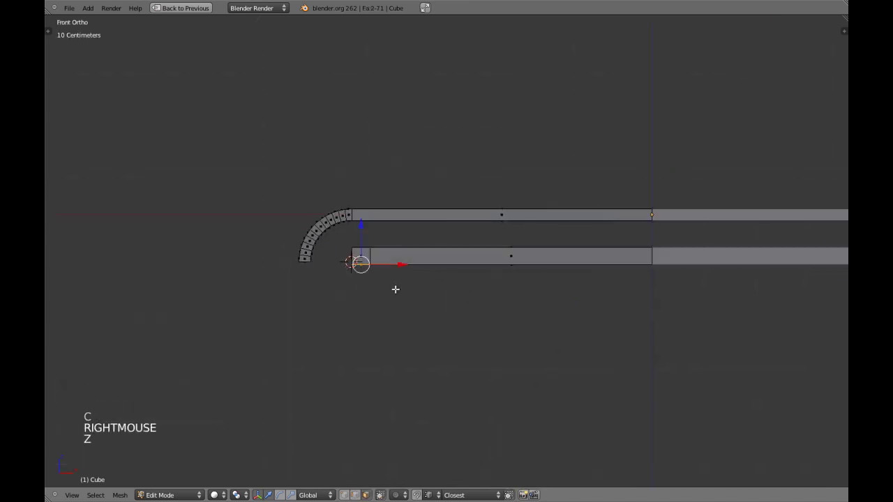
scroll(395, 291, down, 3)
shift+middle_drag(418, 285, 434, 251)
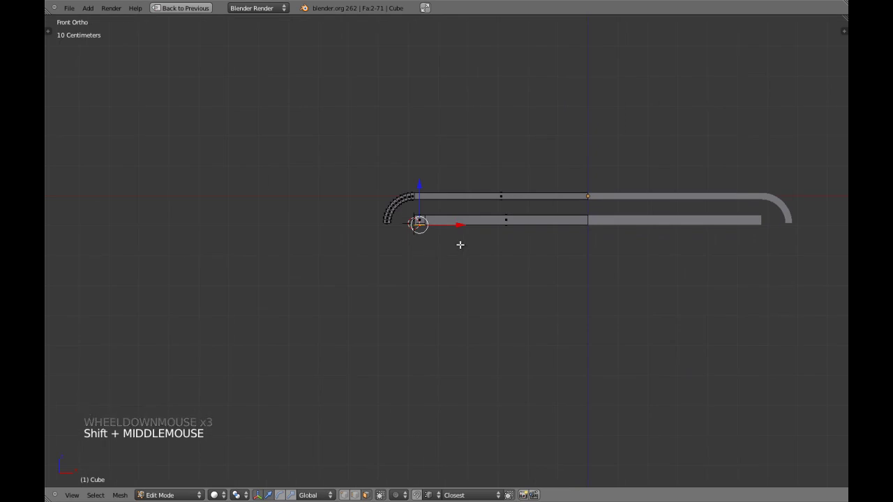
Extrude the end face 0.1 downward into a leg and return to Object Mode
key(e)
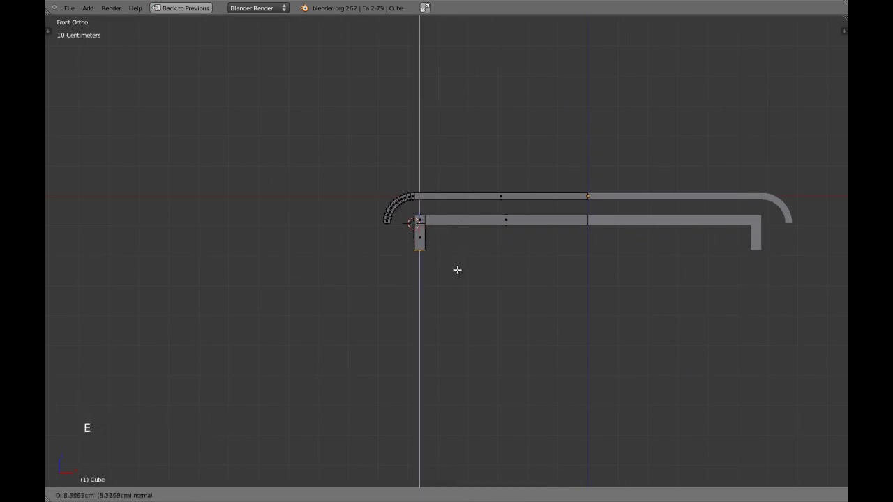
text(0.1)
click(457, 269)
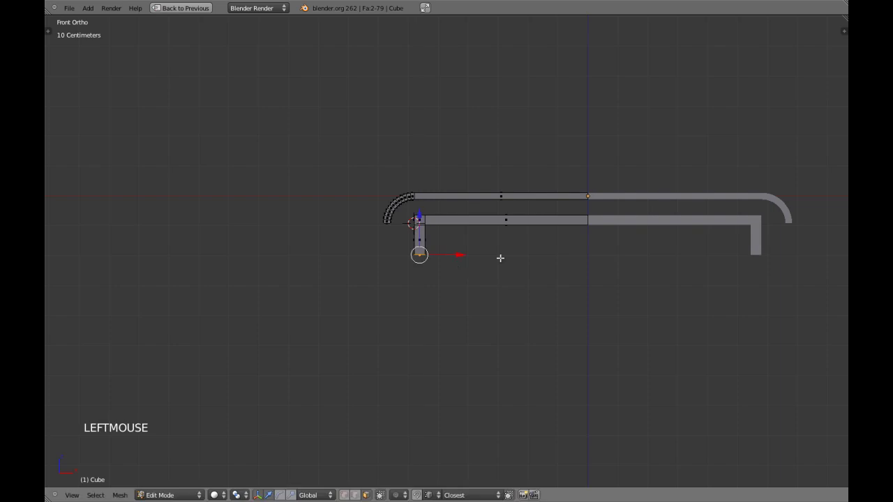
middle_drag(514, 255, 361, 325)
key(Tab)
key(KP_5)
key(KP_Decimal)
Save the blend file and restore the full window layout with side panels
scroll(518, 251, up, 3)
scroll(298, 271, up, 4)
scroll(288, 287, down, 4)
scroll(312, 303, up, 1)
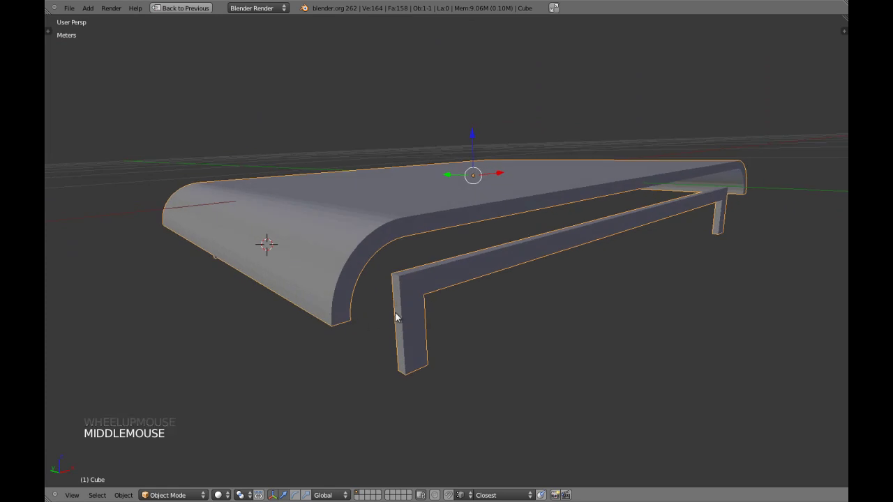
key(ctrl+w)
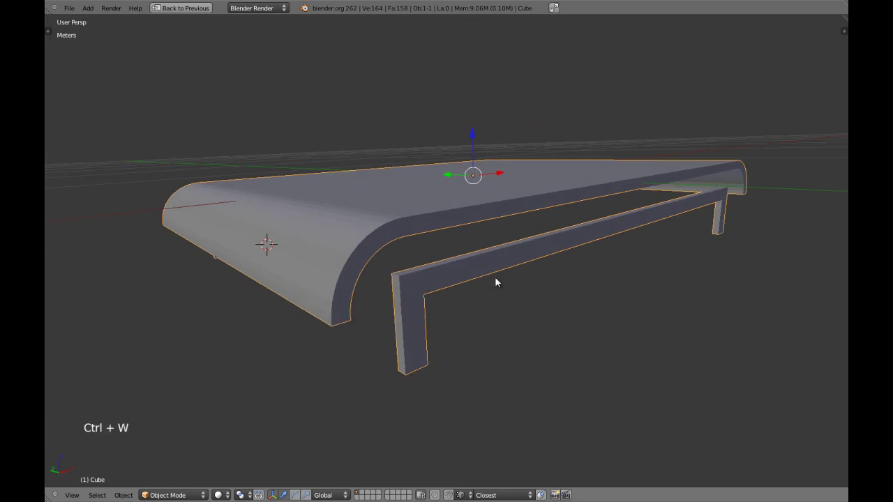
key(shift+space)
middle_drag(489, 254, 477, 265)
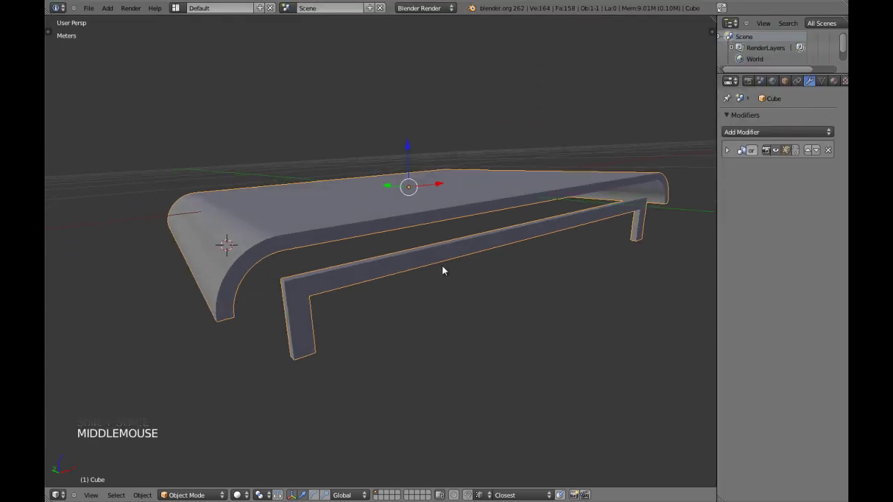
Apply the table's rotation and scale, then open the Add Modifier list
key(ctrl+a)
click(427, 303)
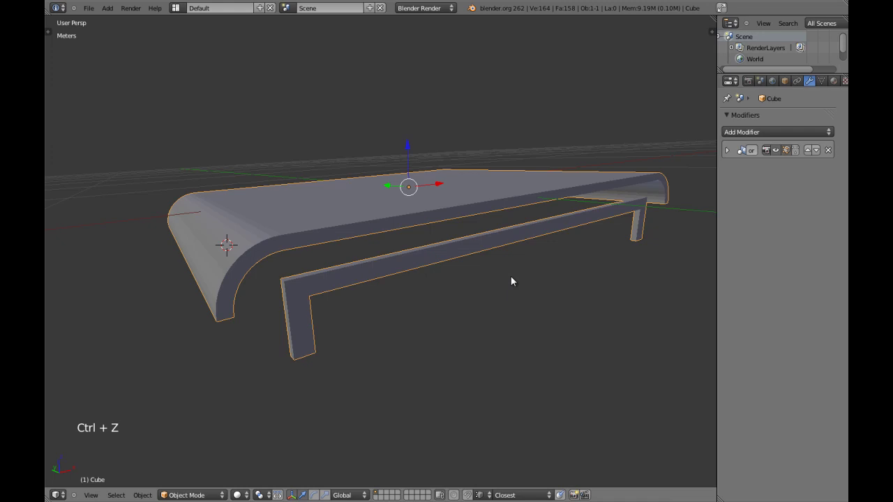
key(ctrl+a)
click(486, 264)
click(746, 133)
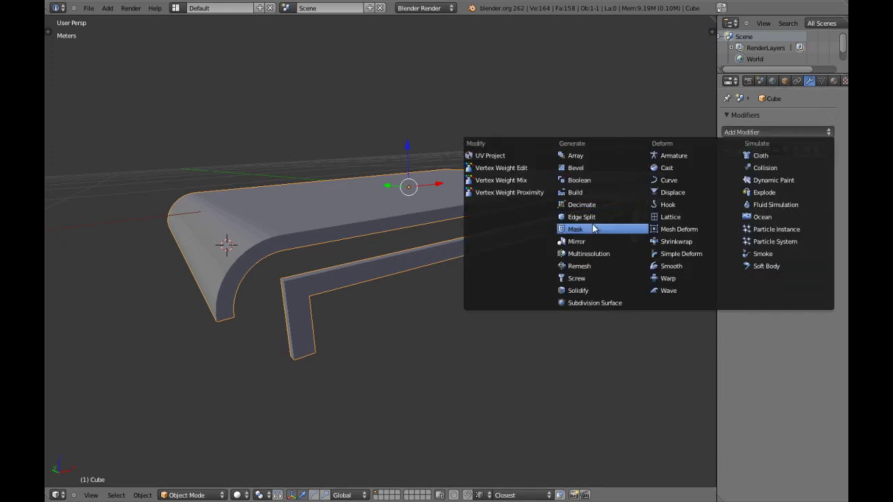
Adjust the view's near clip distance in the sidebar while inspecting the table's curved end
click(587, 168)
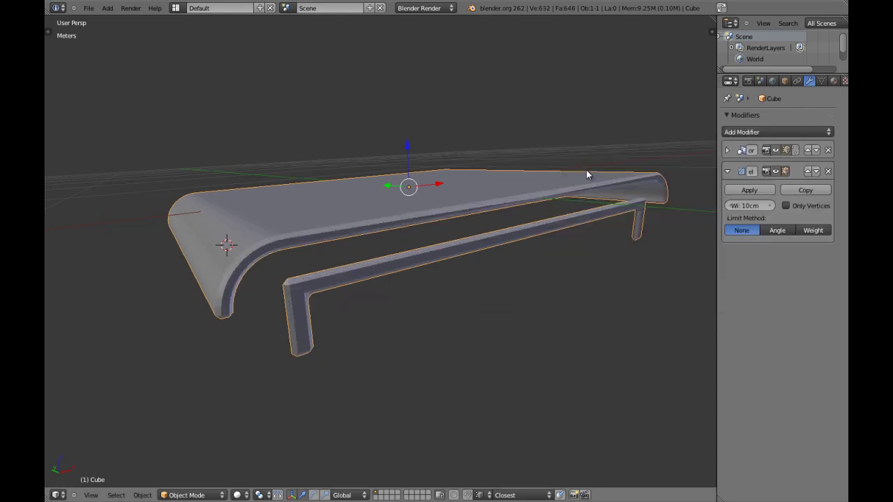
scroll(311, 254, up, 2)
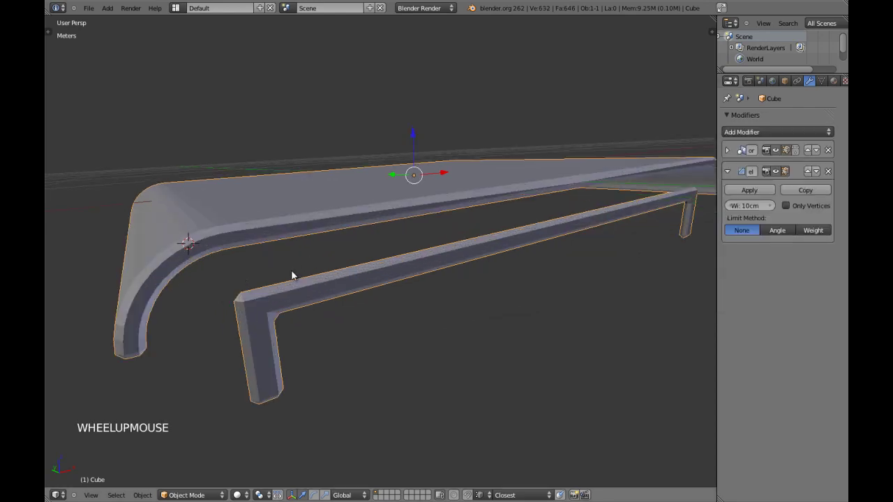
shift+middle_drag(292, 271, 409, 253)
scroll(415, 238, up, 2)
scroll(410, 253, down, 1)
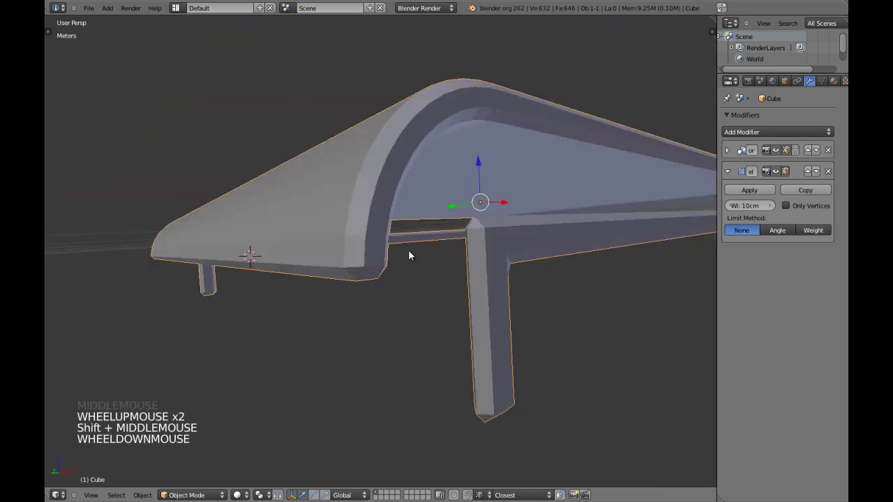
key(n)
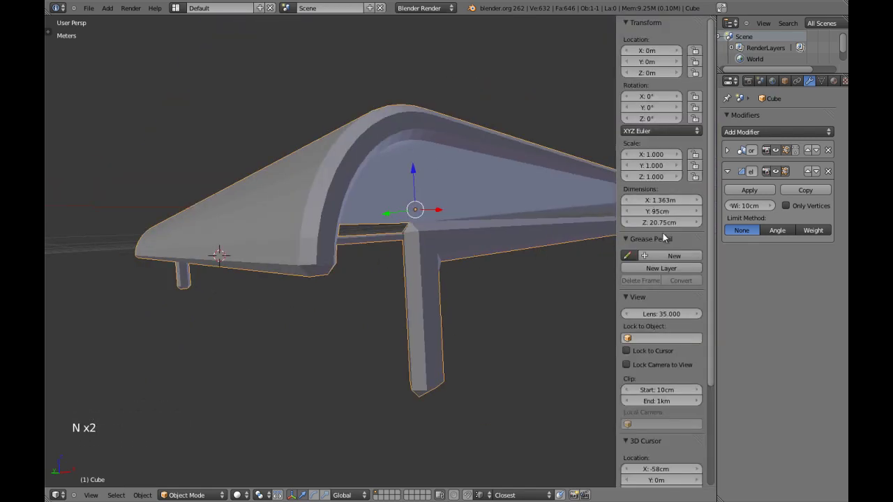
click(657, 391)
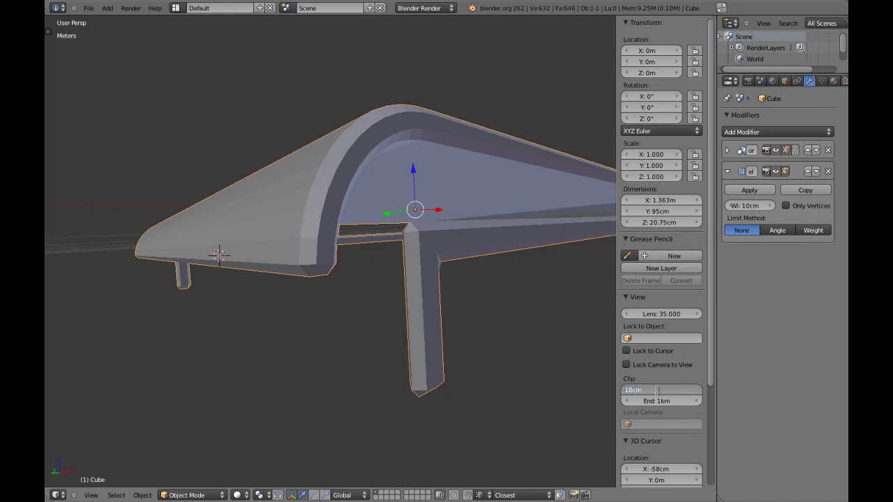
key(Return)
key(n)
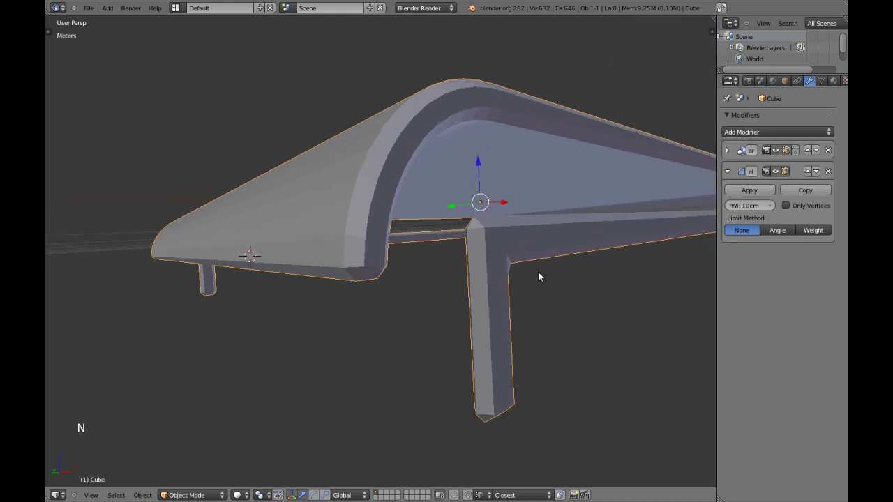
Set the table's Bevel width to 1.5mm
click(748, 206)
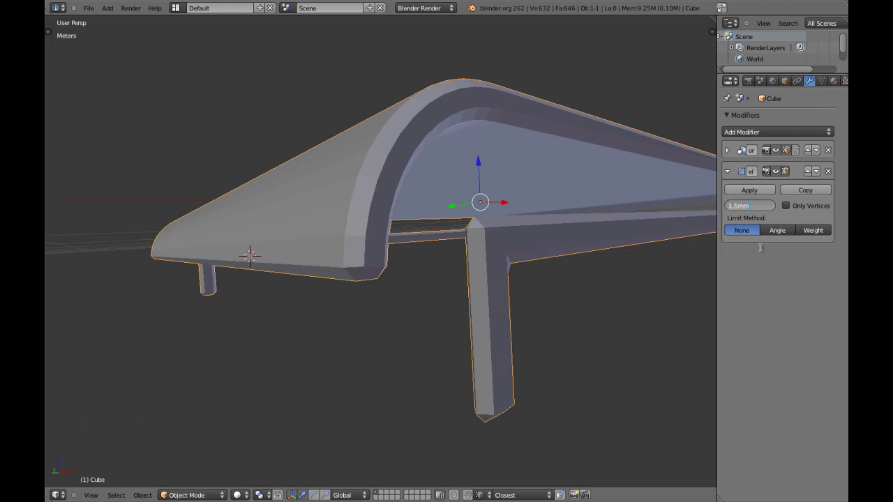
key(Return)
scroll(432, 210, down, 3)
middle_drag(432, 209, 440, 259)
scroll(489, 232, down, 1)
Smooth-shade the table and add an Edge Split modifier with a 30° split angle
key(t)
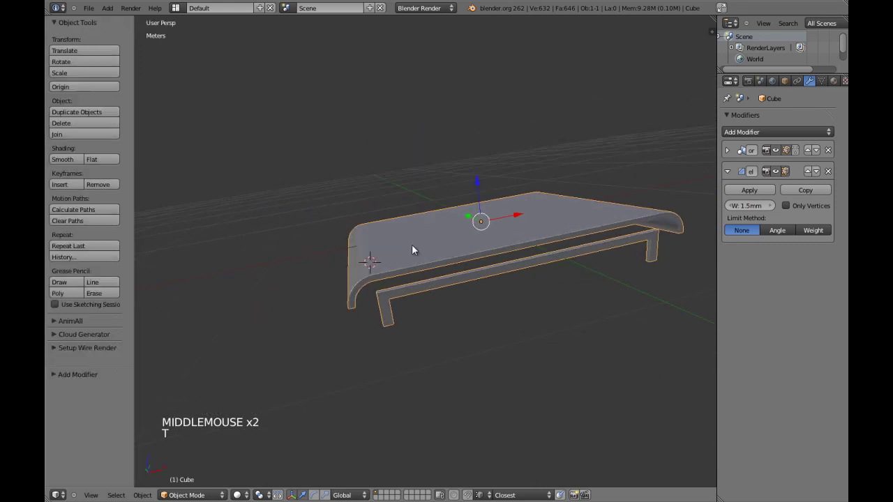
click(69, 160)
key(t)
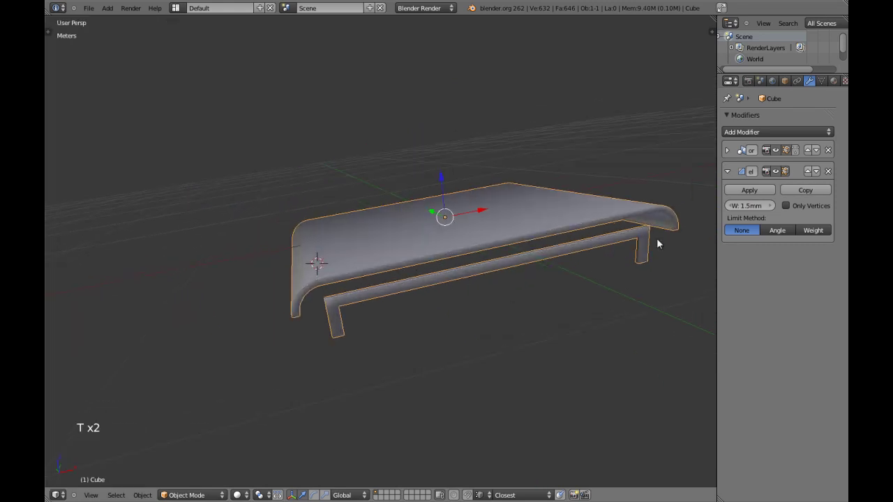
click(727, 172)
click(744, 137)
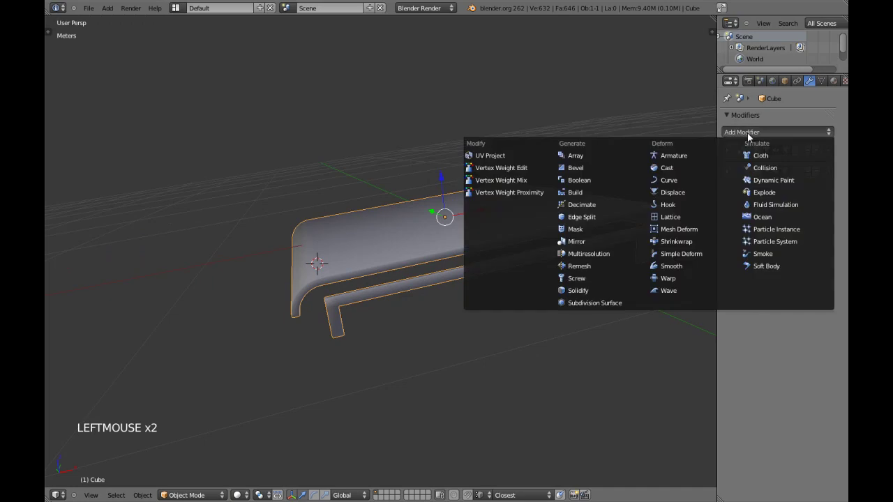
click(590, 215)
Switch to Front Ortho wireframe, save the blend file and maximize the 3D view
key(a)
middle_drag(536, 258, 475, 255)
right_click(405, 260)
key(a)
key(KP_1)
key(KP_5)
key(z)
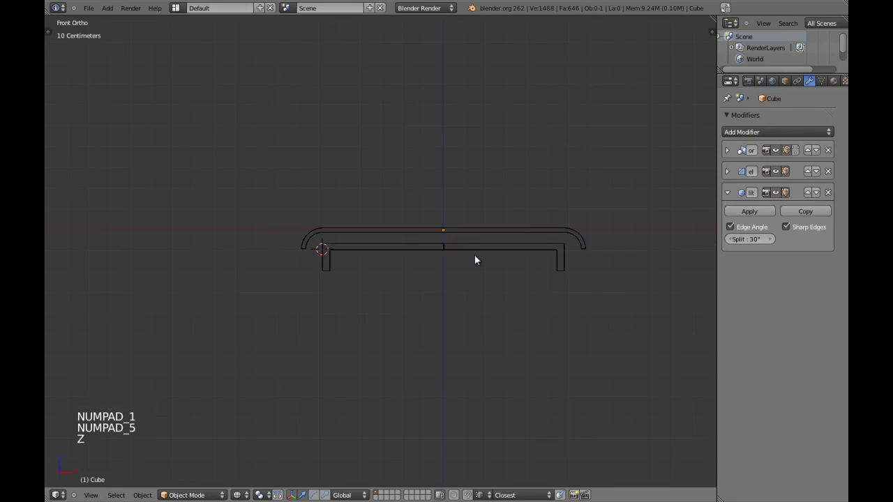
key(ctrl+w)
key(shift+space)
Select the table, enter Edit Mode and collapse the Bevel and Edge Split modifier panels
shift+middle_drag(500, 257, 473, 257)
key(z)
right_click(475, 257)
scroll(498, 261, up, 3)
key(z)
scroll(520, 270, up, 3)
key(ctrl+Tab)
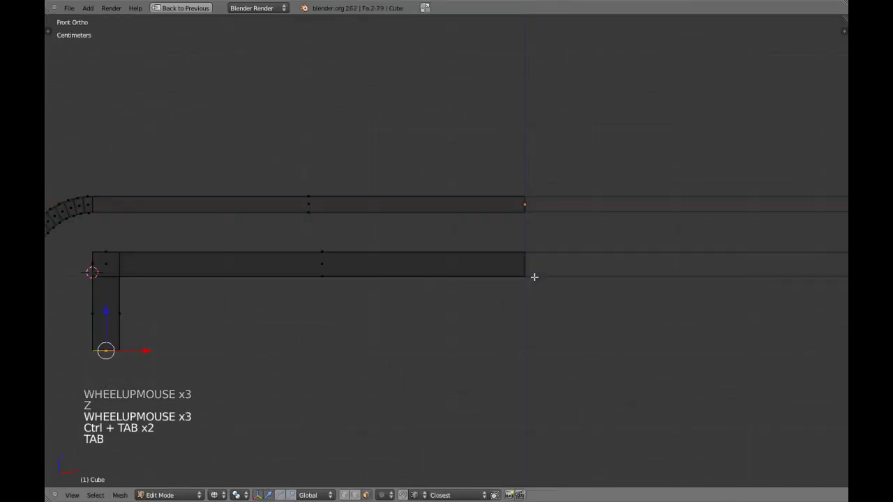
key(ctrl+Tab)
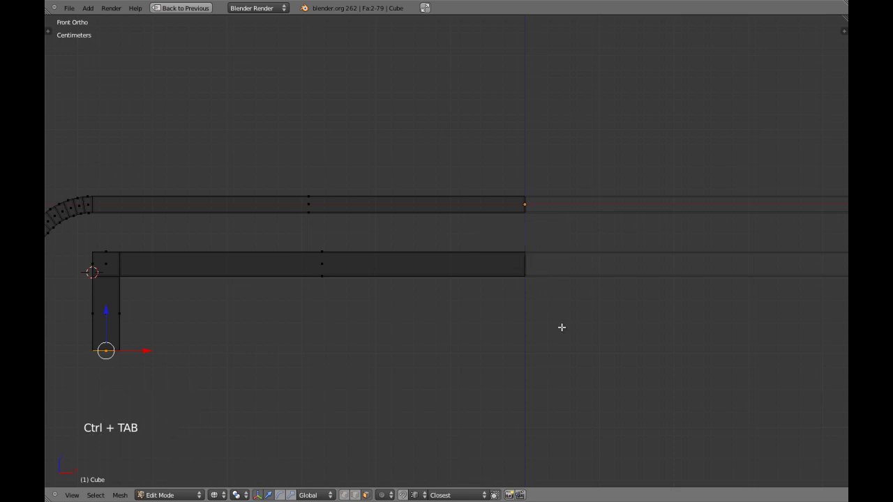
key(shift+space)
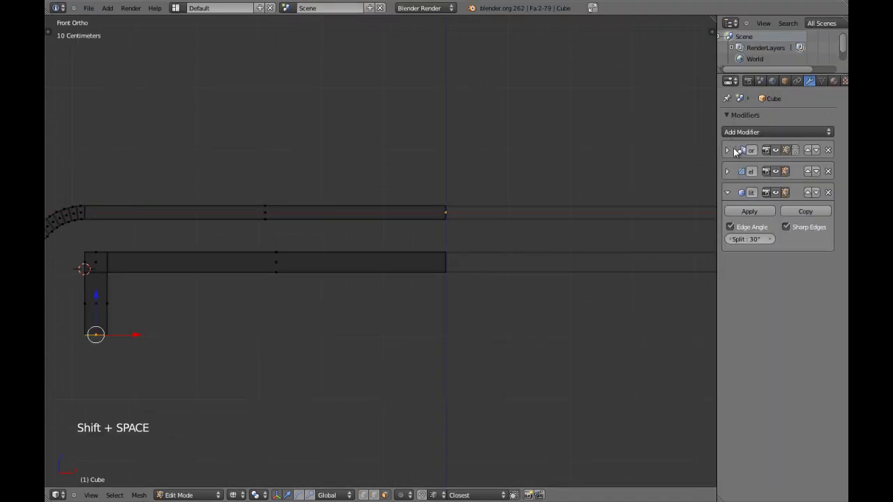
click(729, 152)
click(728, 152)
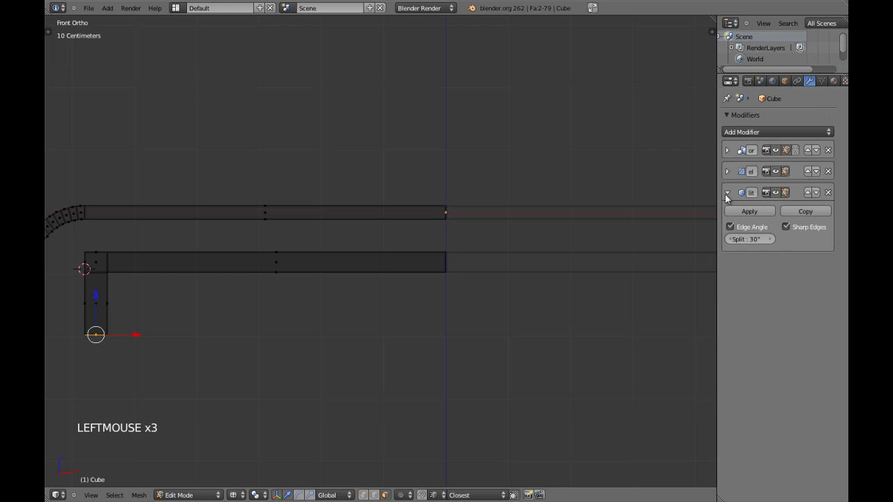
click(728, 194)
In Face select, duplicate the leg's vertical face and place it between rail and tabletop
key(ctrl+Tab)
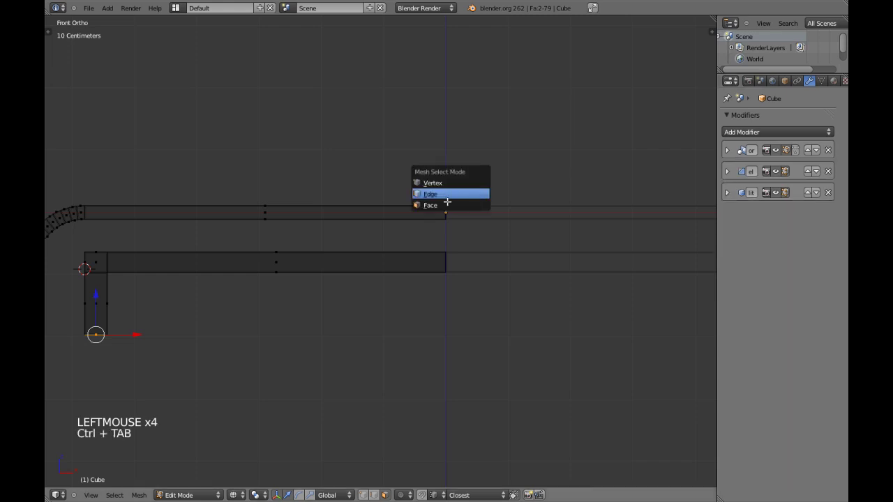
click(431, 205)
key(z)
mouse_move(446, 204)
shift+middle_down()
mouse_move(293, 217)
mouse_move(197, 244)
mouse_move(197, 264)
shift+middle_up()
right_click(197, 244)
right_click(198, 244)
key(z)
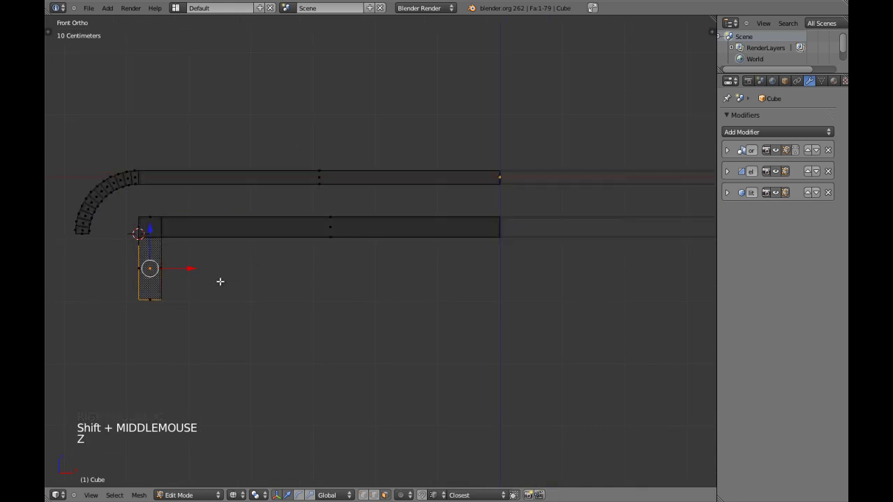
key(shift+d)
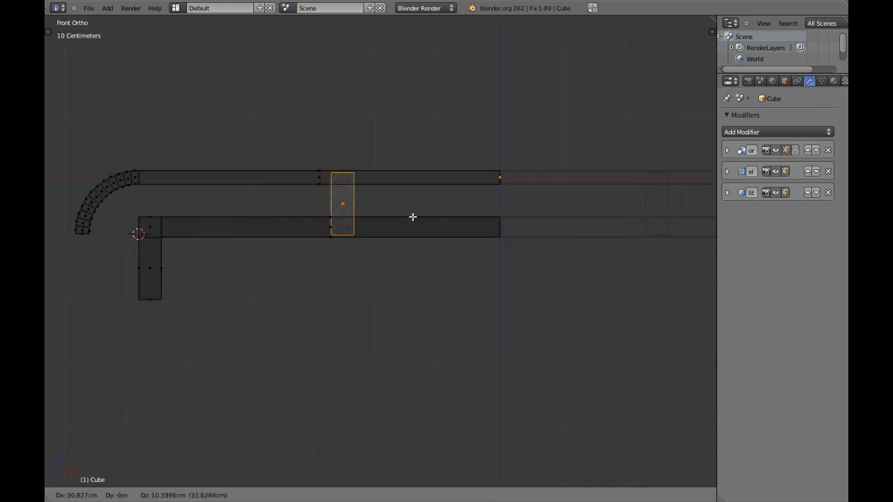
shift+click(417, 228)
key(z)
scroll(434, 247, down, 3)
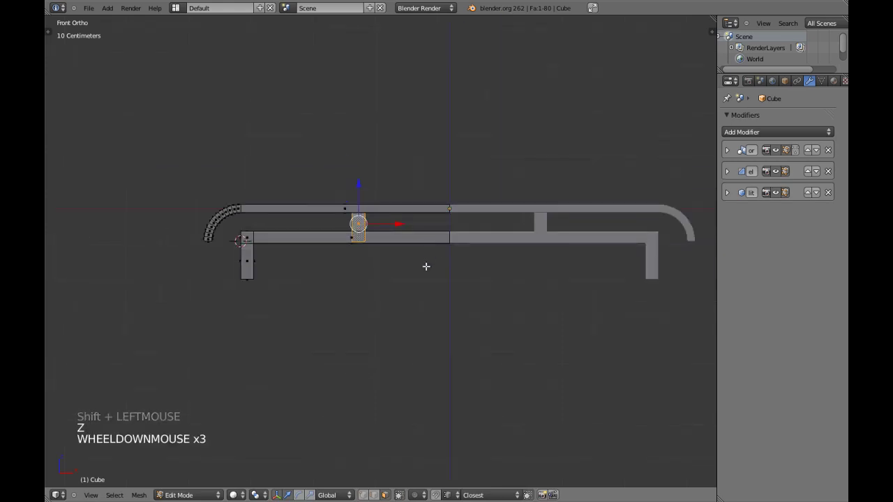
key(KP_7)
In Top view, slide the brace edge along Y and extrude it across the table's depth
key(z)
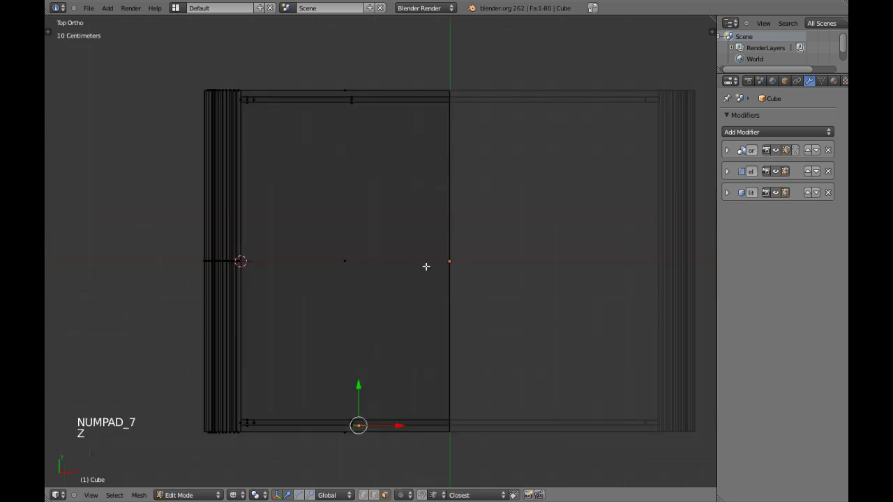
key(KP_Decimal)
drag(381, 211, 384, 239)
scroll(399, 241, down, 12)
shift+middle_drag(395, 160, 384, 273)
key(e)
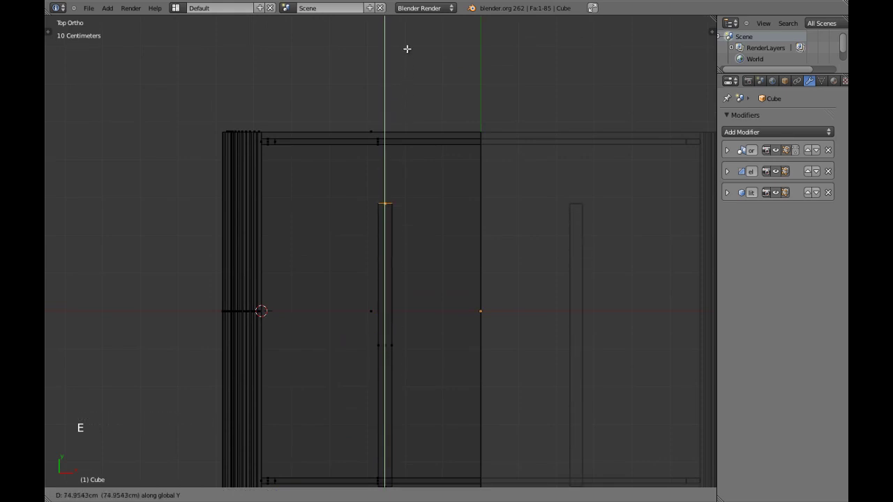
click(409, 472)
Align the brace's end edge along Y and select the whole brace piece from the front view
key(KP_Decimal)
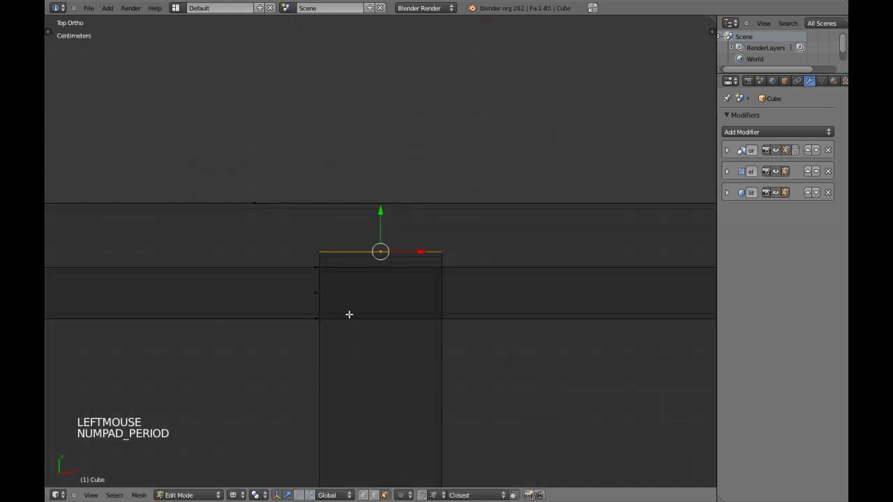
key(z)
key(z)
drag(379, 216, 387, 208)
key(z)
scroll(397, 325, down, 6)
key(KP_1)
scroll(398, 328, down, 2)
scroll(398, 328, down, 2)
key(z)
scroll(395, 307, up, 3)
Scale the selected brace to 0.65 along Z and nudge it up toward the tabletop
key(z)
key(z)
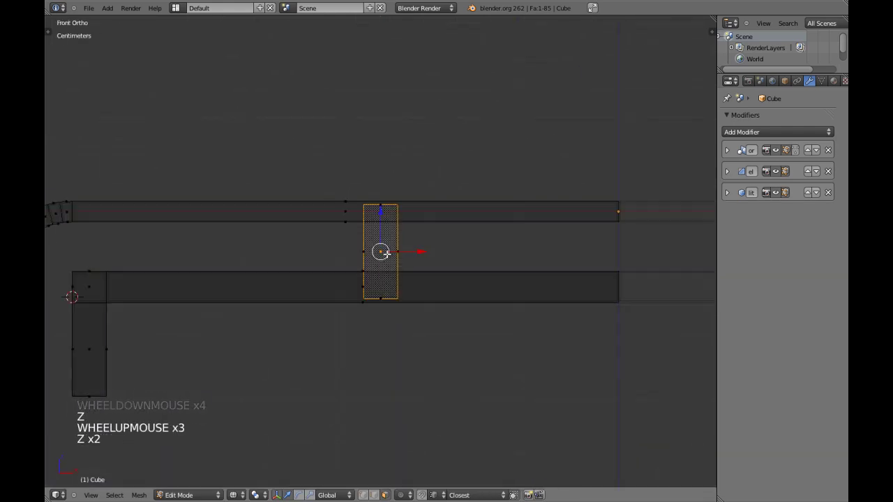
key(ctrl+l)
key(z)
scroll(404, 268, up, 7)
key(z)
scroll(404, 271, up, 3)
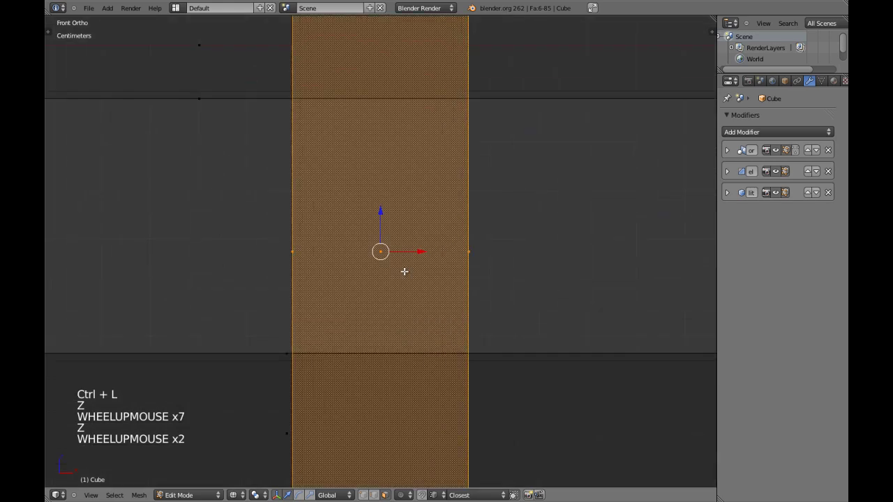
scroll(404, 274, down, 8)
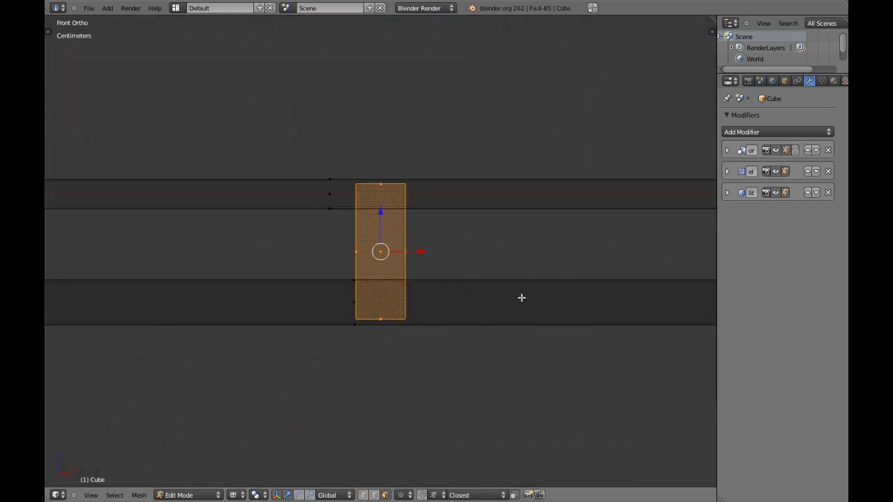
key(s)
key(z)
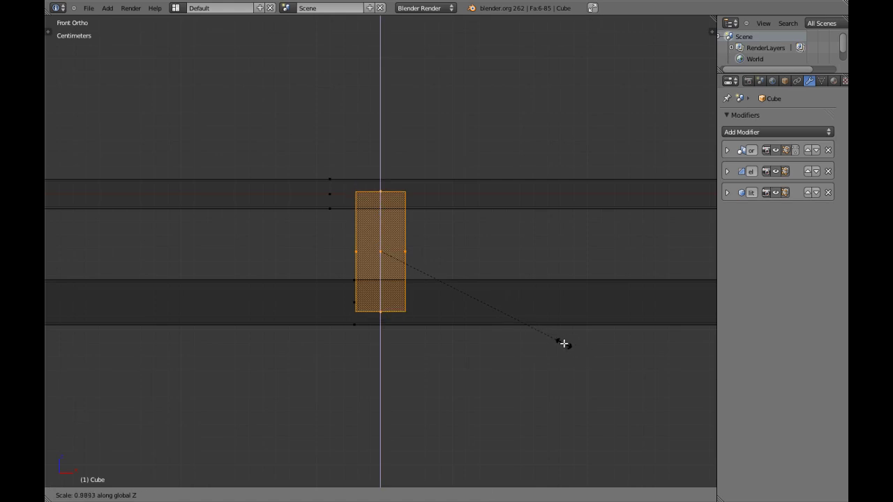
text(0.65)
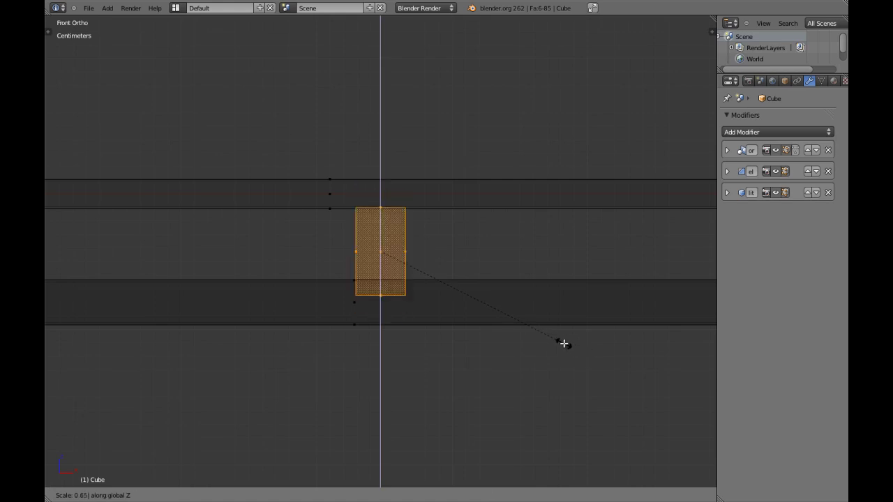
click(397, 274)
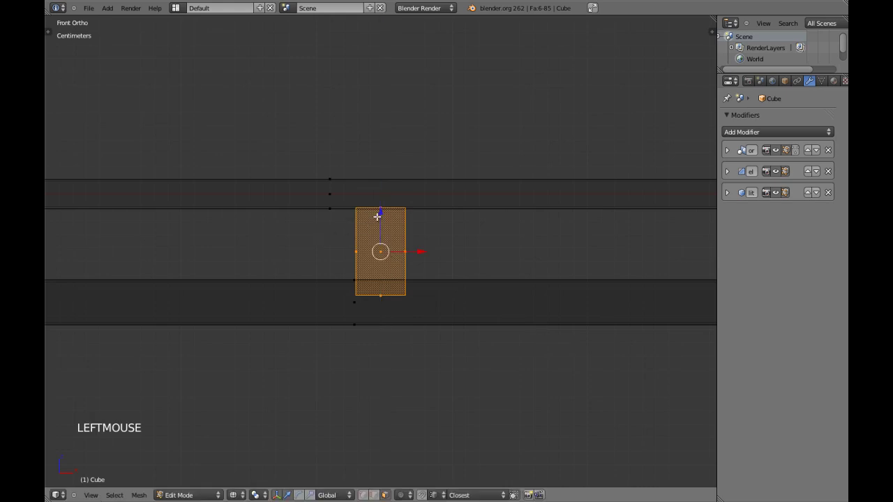
drag(377, 216, 380, 209)
Return to Object Mode, switch to perspective, centre on the table and save the file
key(z)
scroll(449, 267, down, 4)
key(Tab)
scroll(448, 267, down, 4)
key(a)
scroll(449, 267, down, 2)
middle_drag(448, 267, 425, 218)
right_click(424, 213)
key(KP_5)
key(KP_Decimal)
middle_drag(359, 234, 462, 280)
key(a)
key(ctrl+w)
Orbit to a low side view to inspect the braces under the table
middle_drag(259, 293, 415, 293)
right_click(368, 277)
scroll(368, 277, up, 3)
scroll(366, 279, down, 3)
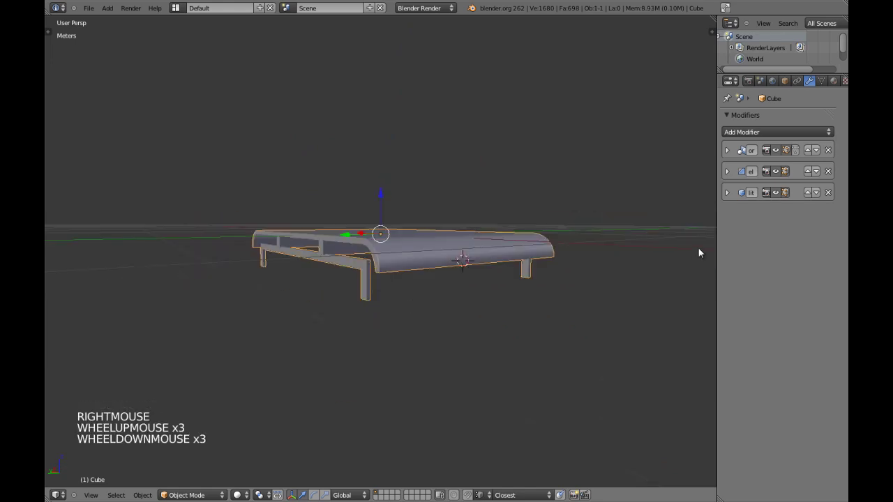
key(a)
middle_drag(685, 254, 421, 274)
right_click(419, 244)
scroll(419, 243, up, 3)
Briefly check the mesh in Edit Mode from the front, then return to Object Mode and save
key(Tab)
key(a)
key(KP_1)
key(Tab)
scroll(426, 221, down, 4)
key(a)
key(ctrl+w)
Maximize the 3D view and orbit beneath the table
scroll(437, 268, up, 3)
key(shift+space)
middle_drag(571, 305, 400, 232)
scroll(351, 209, up, 2)
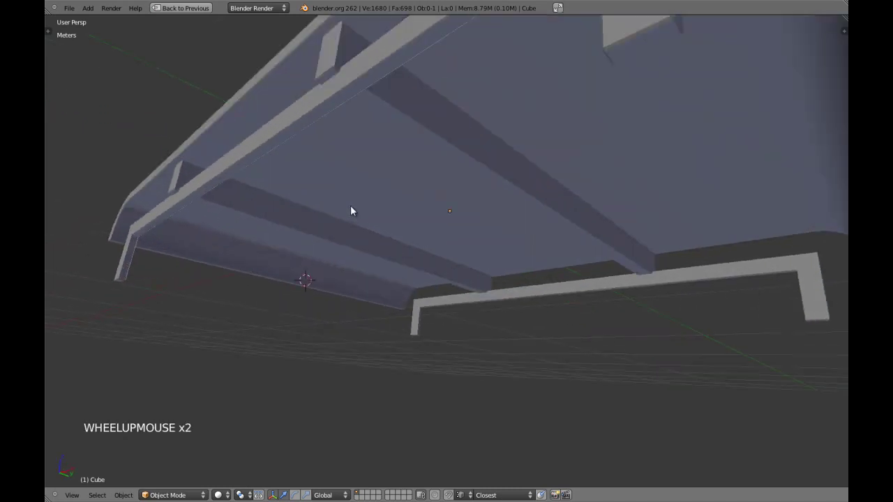
In Edit Mode, select the whole cross brace and rescale it along the table's depth
shift+middle_drag(351, 209, 412, 231)
key(Tab)
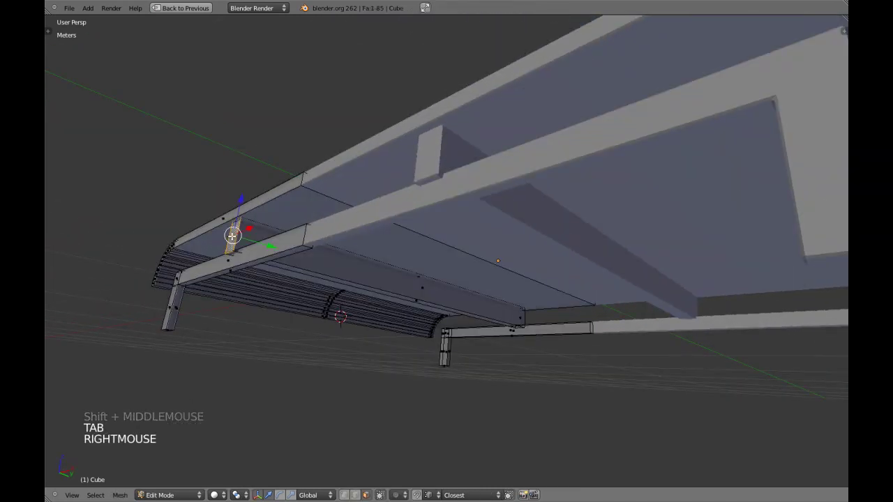
key(KP_Decimal)
scroll(393, 309, down, 1)
key(ctrl+l)
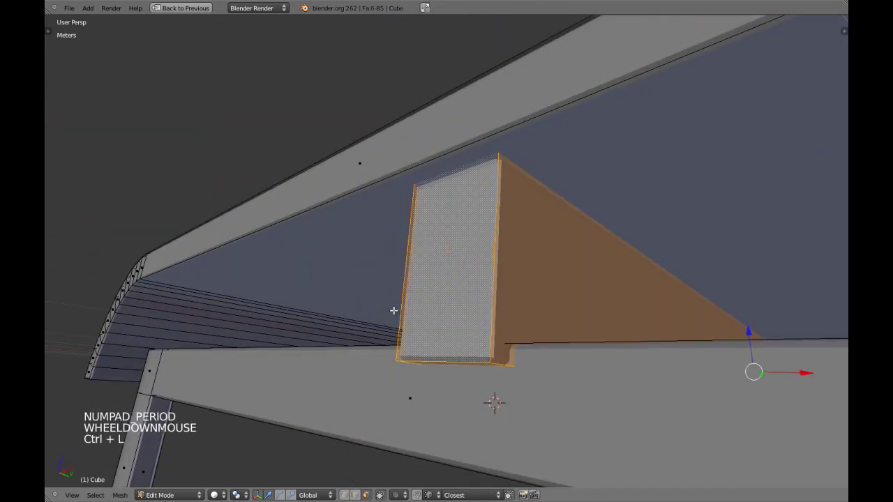
key(s)
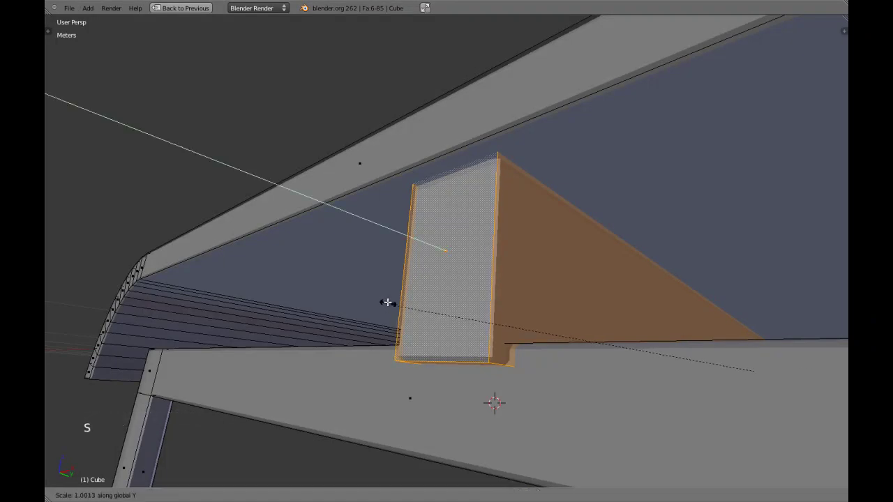
shift+click(379, 299)
Return to Object Mode, deselect everything and save over the existing blend file
key(Tab)
scroll(402, 307, down, 7)
key(a)
scroll(403, 308, down, 4)
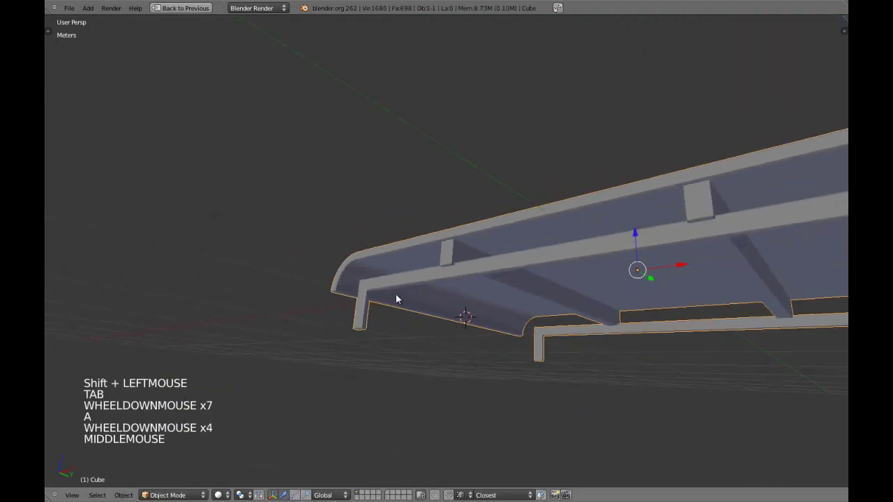
key(a)
key(ctrl+w)
click(535, 269)
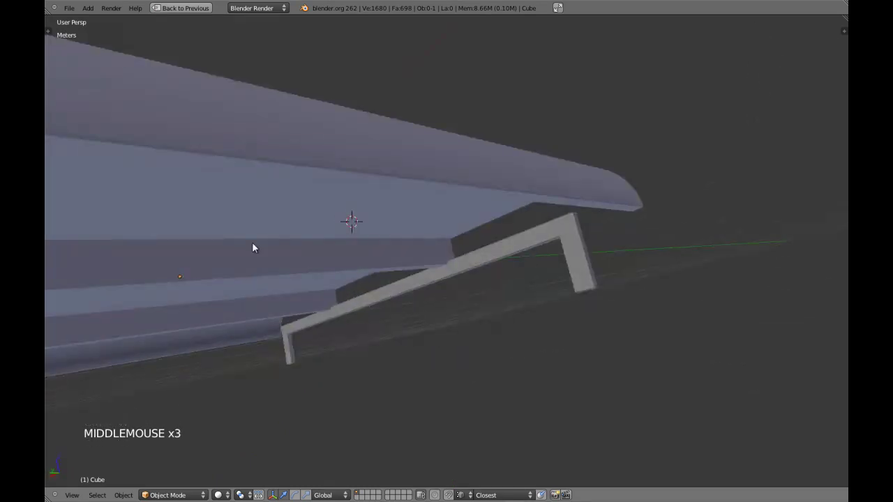
scroll(398, 279, down, 8)
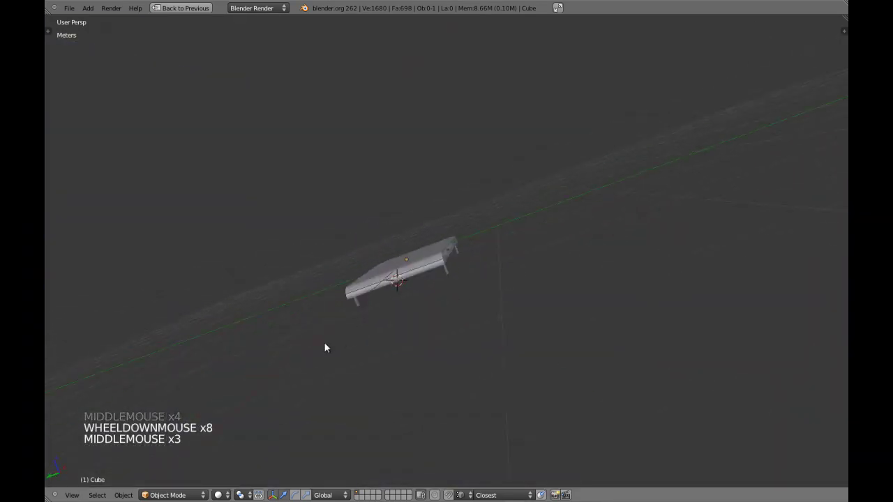